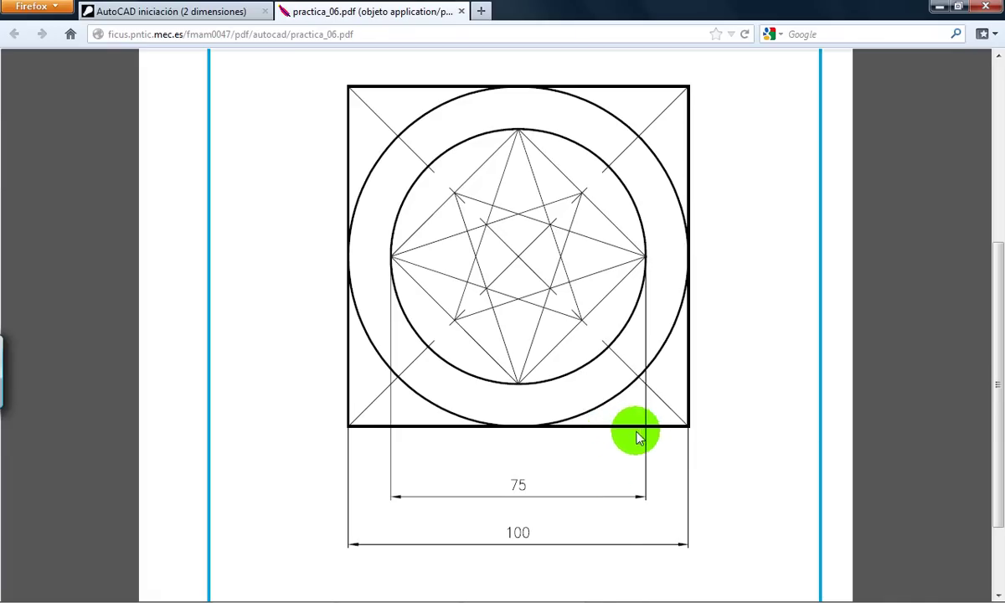
Step: Switch from the practice PDF to the empty AutoCAD drawing Dibujo2.dwg
{"action": "mouse_move", "coordinate": [504, 596]}
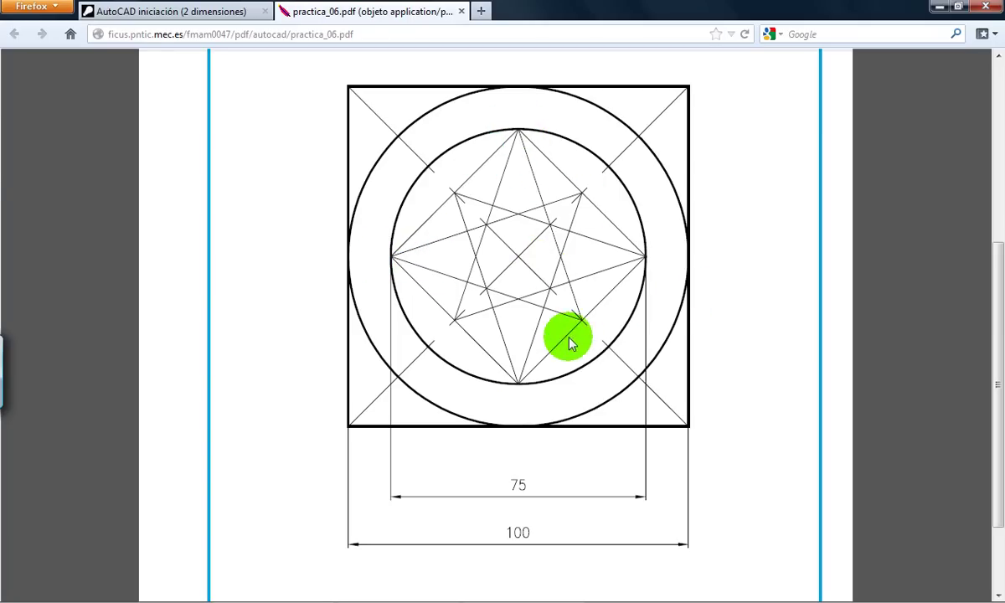
{"action": "mouse_move", "coordinate": [358, 594]}
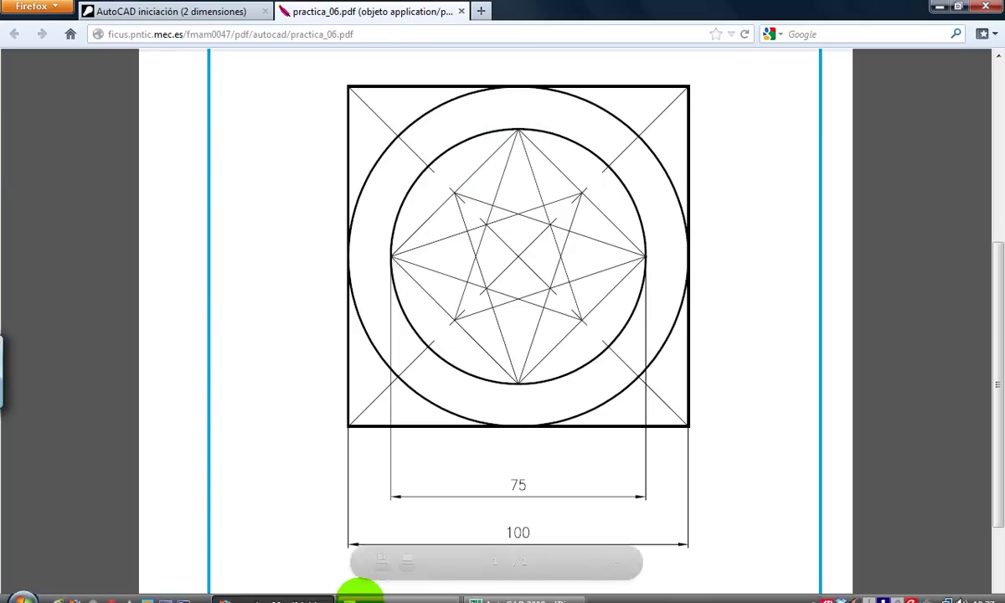
{"action": "left_click", "coordinate": [515, 591]}
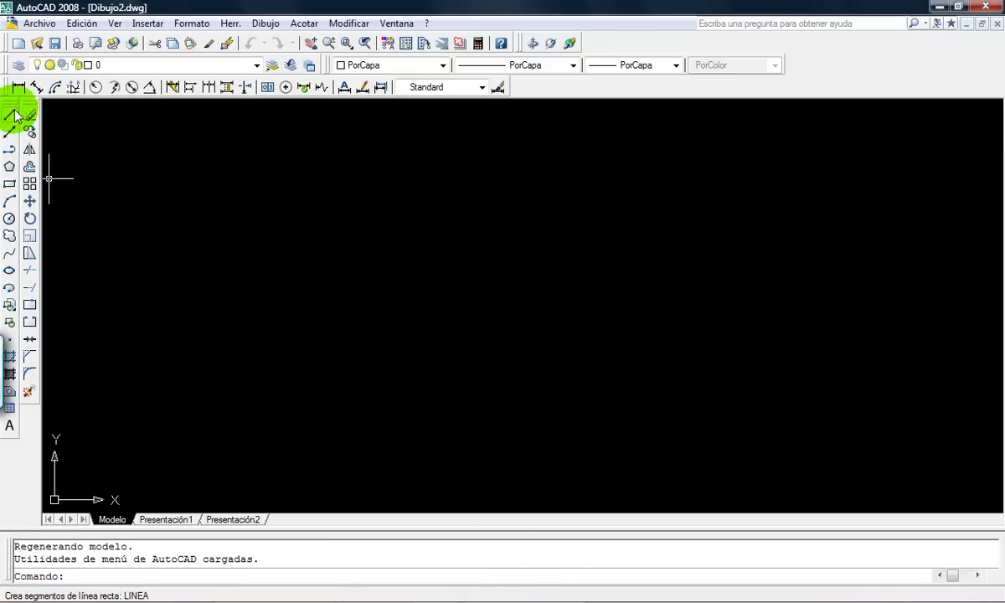
Step: Draw a 100-unit horizontal base line with the Line command, with Ortho mode turned on
{"action": "left_click", "coordinate": [8, 118]}
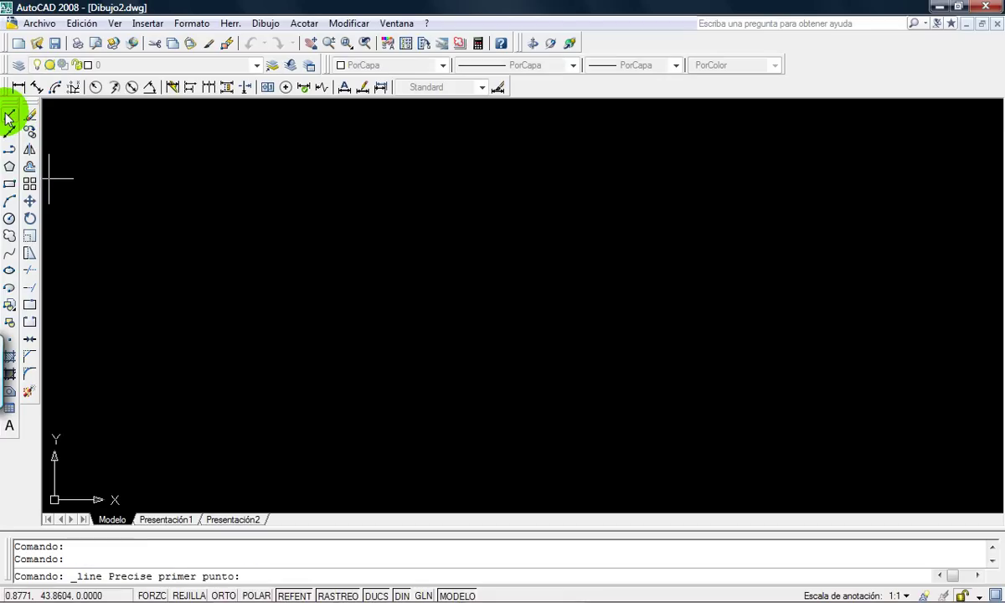
{"action": "left_click", "coordinate": [195, 344]}
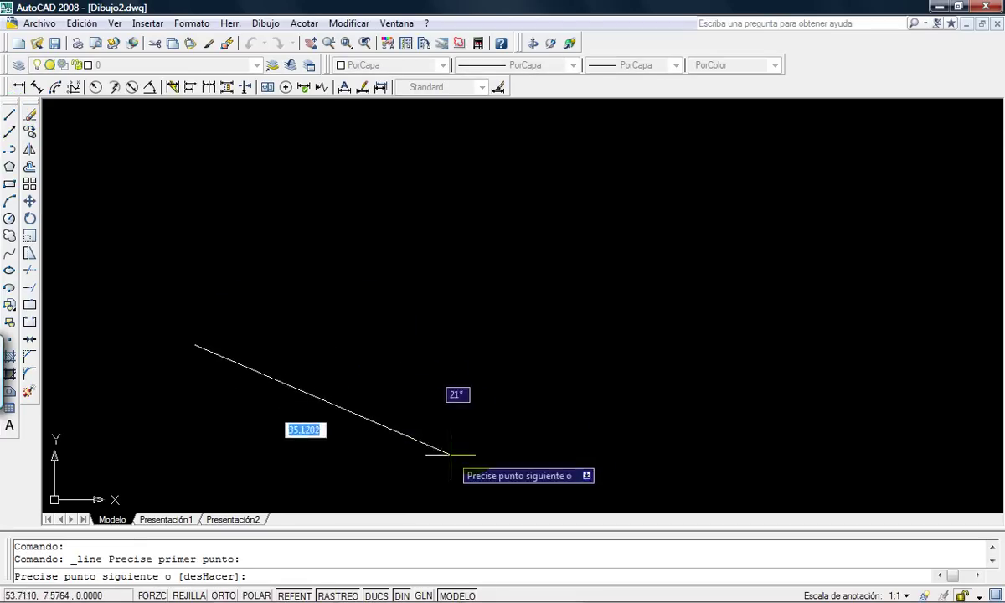
{"action": "key", "text": "F8"}
{"action": "type", "text": "1"}
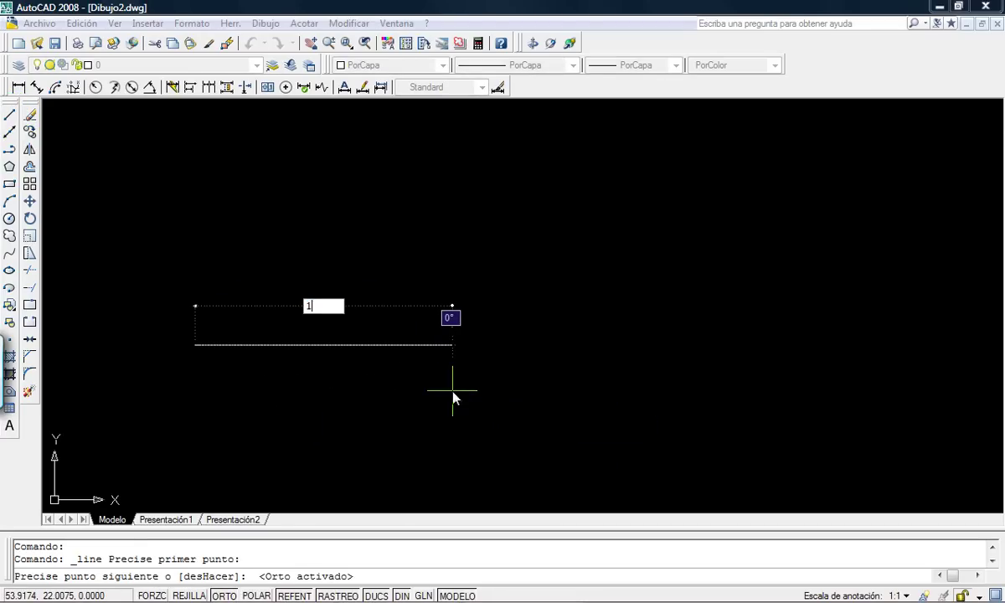
{"action": "type", "text": "00"}
{"action": "key", "text": "Return"}
Step: Continue the line 100 units upward and 100 units back to the left, and close the square at the base line's starting point
{"action": "scroll", "coordinate": [449, 393], "scroll_direction": "down", "scroll_amount": 5}
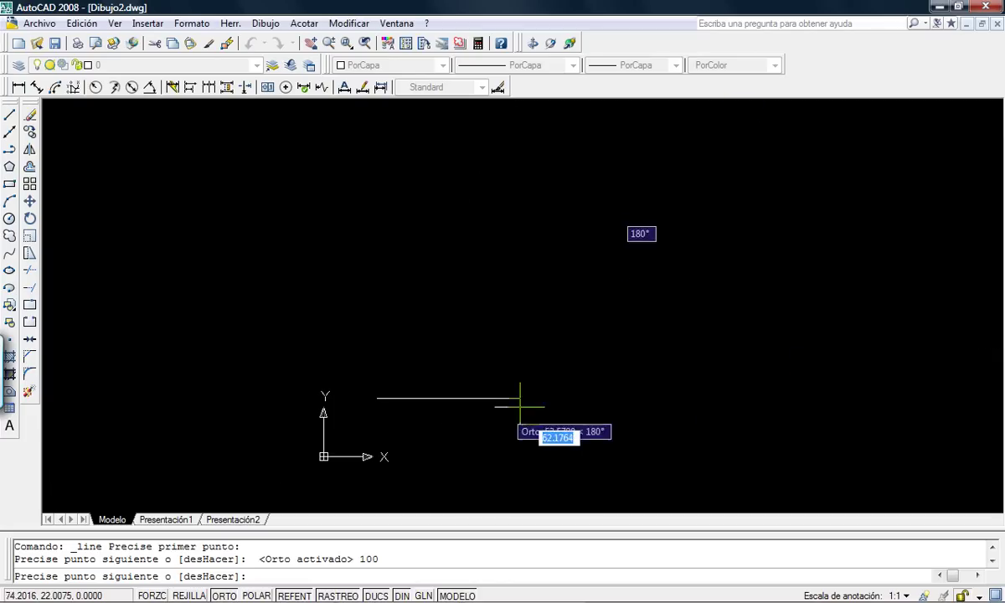
{"action": "type", "text": "100"}
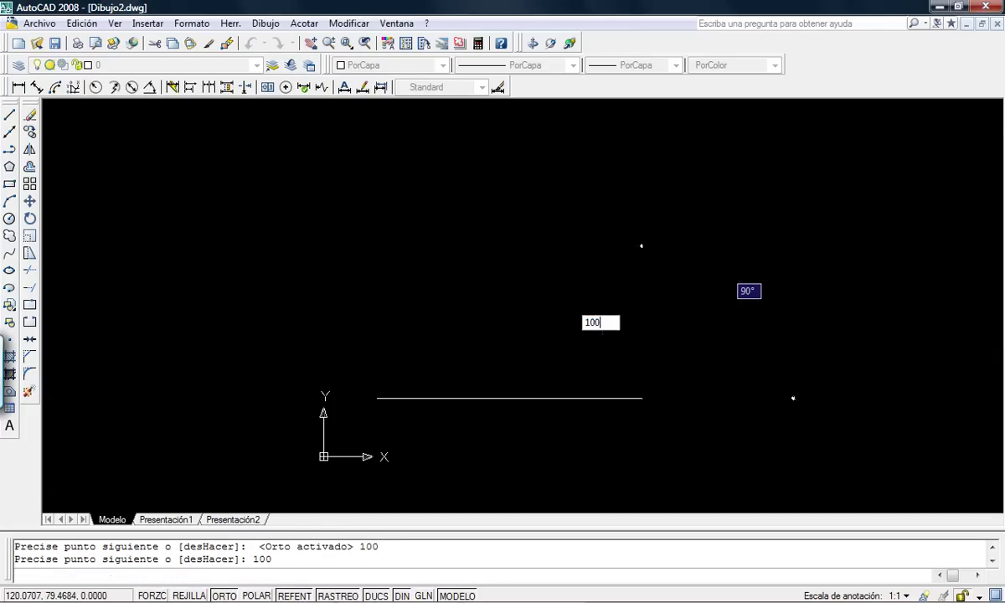
{"action": "key", "text": "Return"}
{"action": "type", "text": "100"}
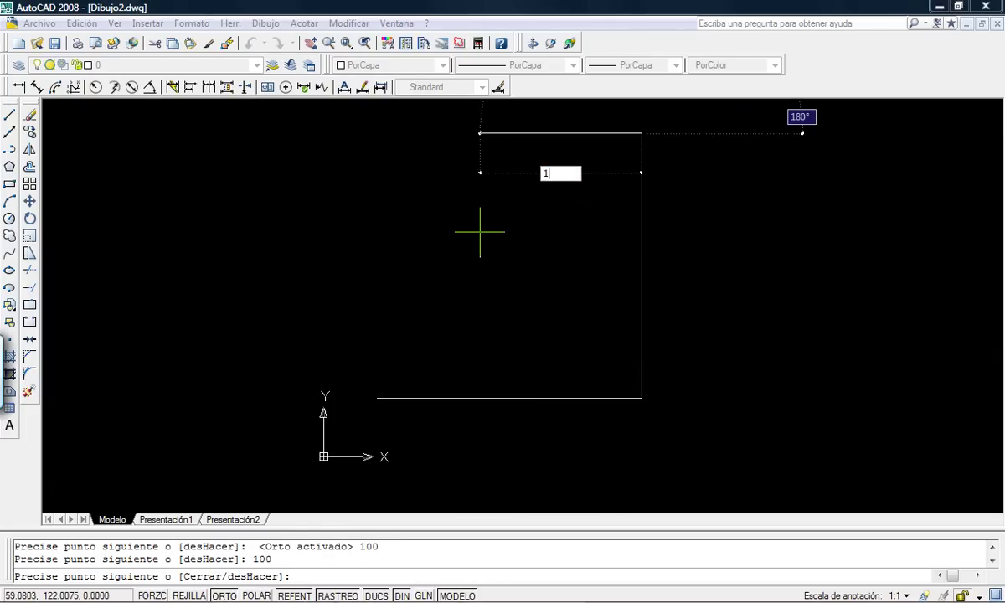
{"action": "key", "text": "Return"}
{"action": "left_click", "coordinate": [377, 399]}
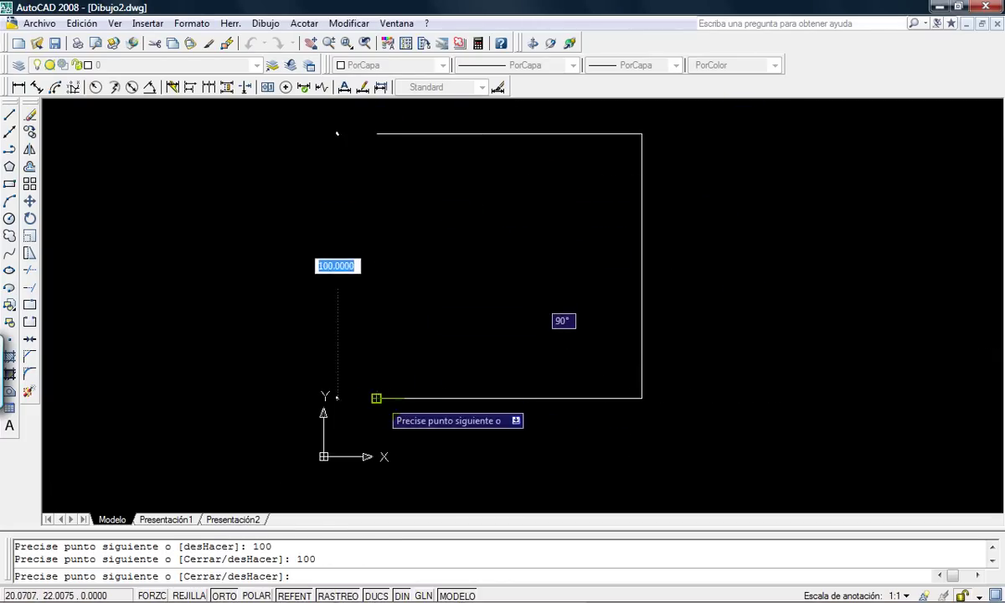
{"action": "left_click", "coordinate": [477, 360]}
{"action": "key", "text": "Return"}
{"action": "middle_click_drag", "start_coordinate": [503, 289], "coordinate": [371, 320]}
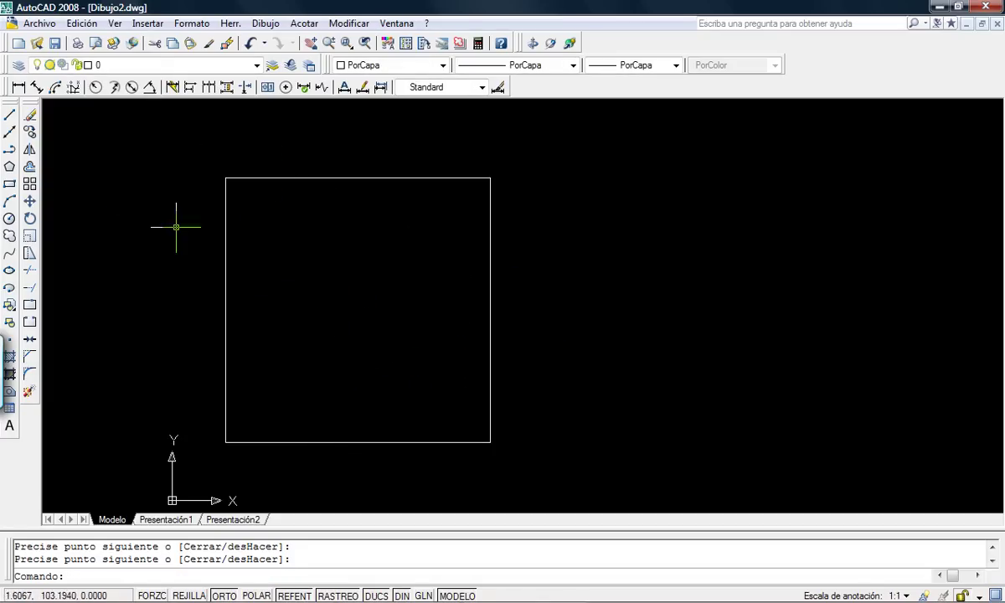
{"action": "scroll", "coordinate": [350, 253], "scroll_direction": "down", "scroll_amount": 1}
{"action": "mouse_move", "coordinate": [350, 254]}
{"action": "middle_mouse_down"}
{"action": "mouse_move", "coordinate": [262, 251]}
{"action": "mouse_move", "coordinate": [242, 231]}
{"action": "middle_mouse_up"}
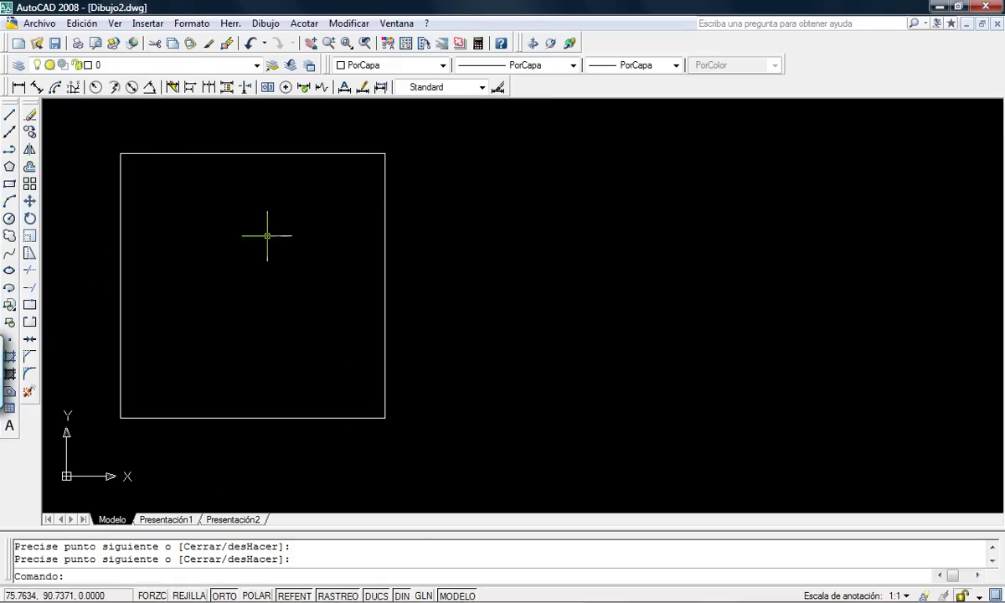
{"action": "left_click", "coordinate": [9, 185]}
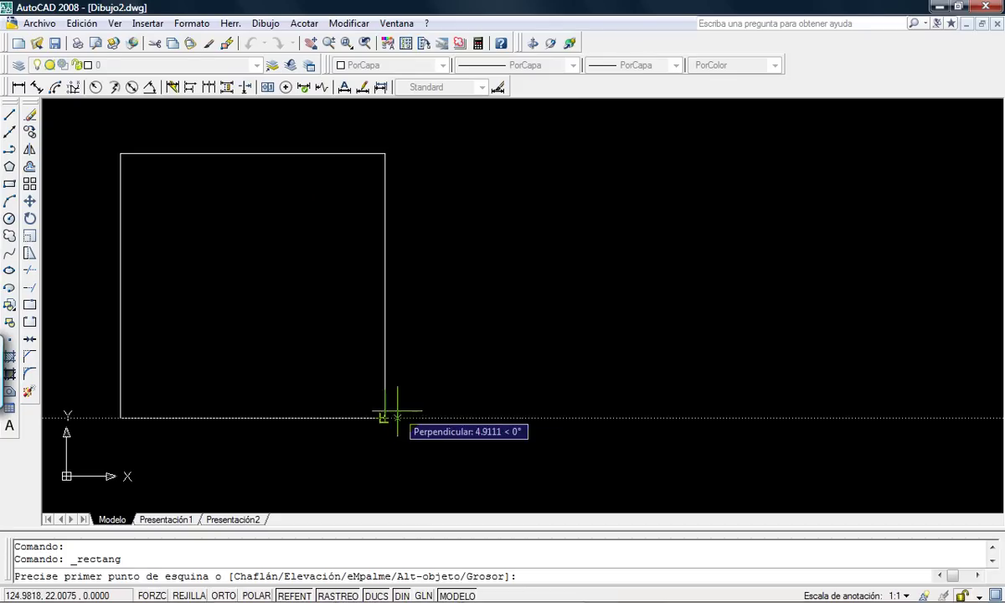
{"action": "left_click", "coordinate": [488, 417]}
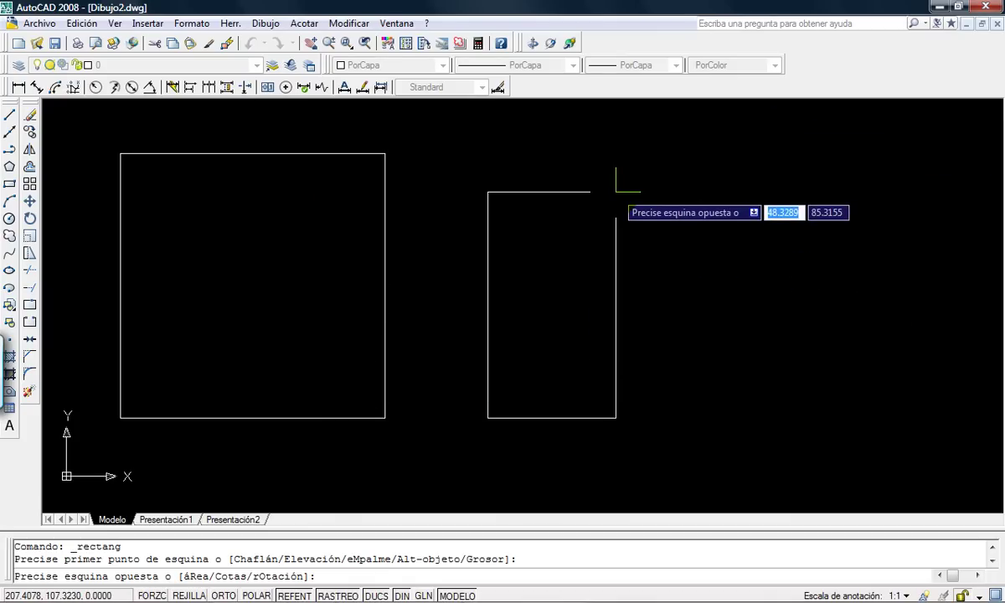
{"action": "type", "text": "@"}
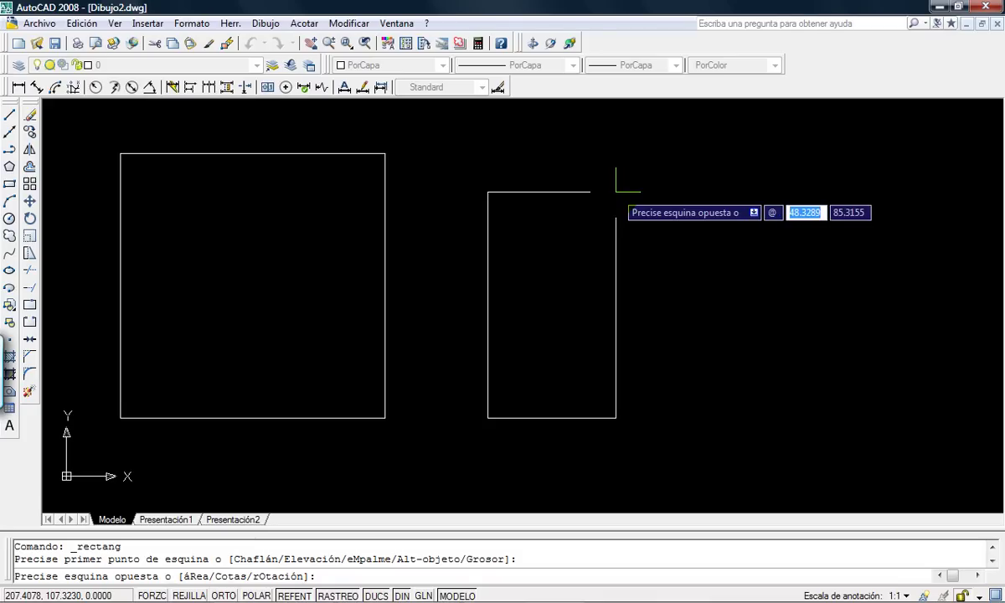
{"action": "type", "text": "100"}
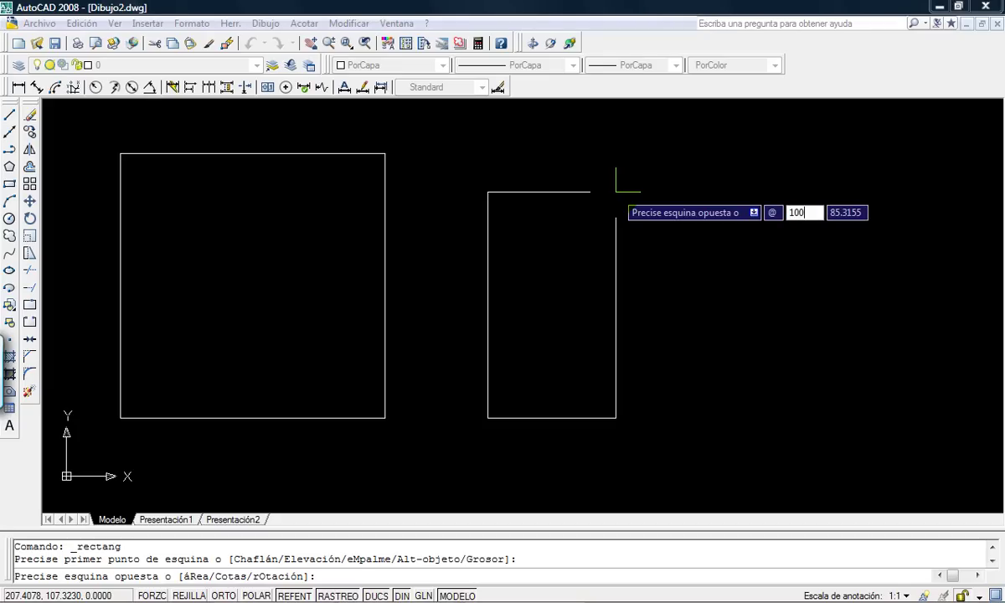
{"action": "key", "text": "Tab"}
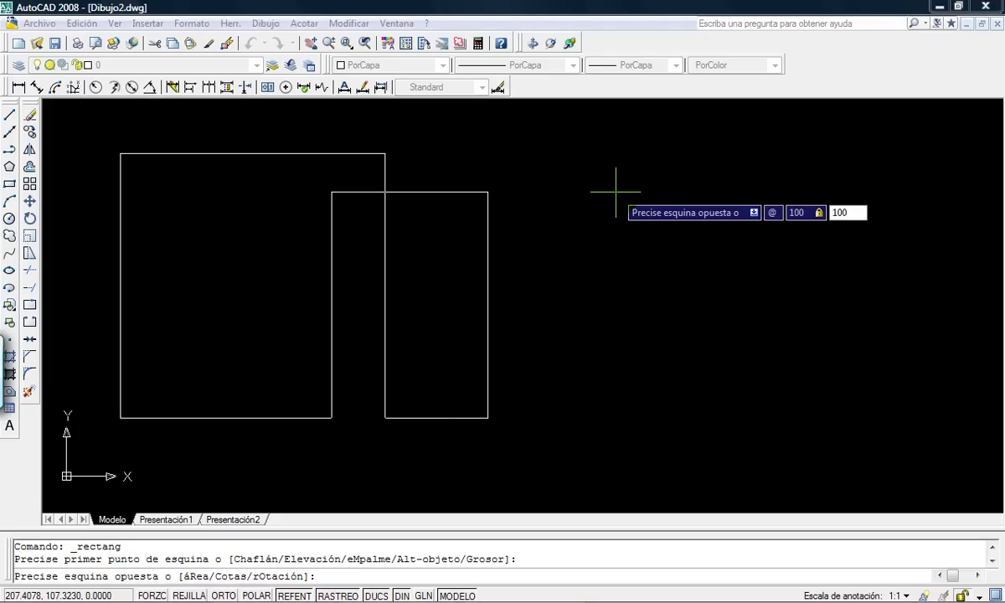
{"action": "key", "text": "Return"}
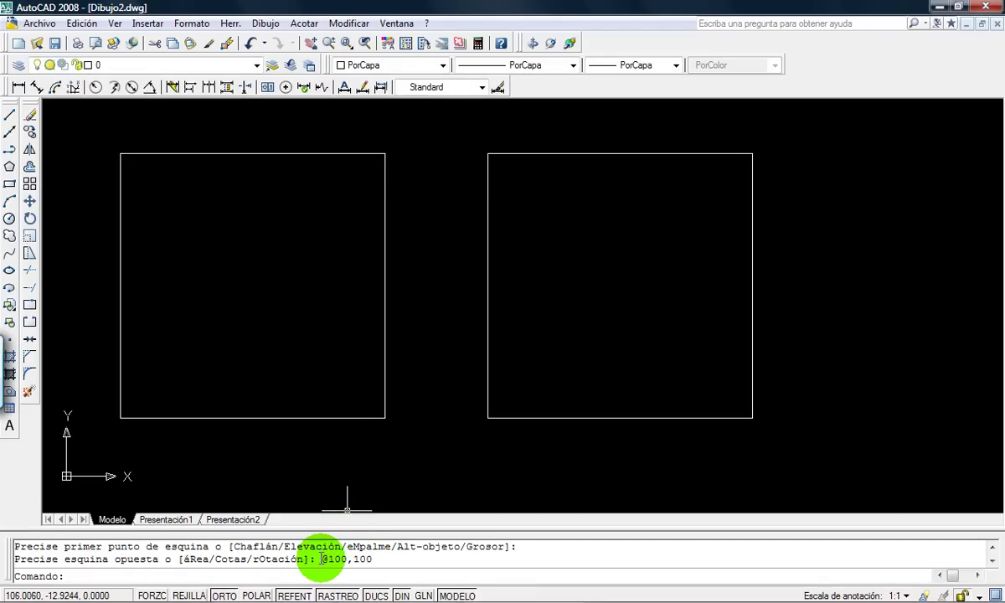
{"action": "left_click", "coordinate": [322, 557]}
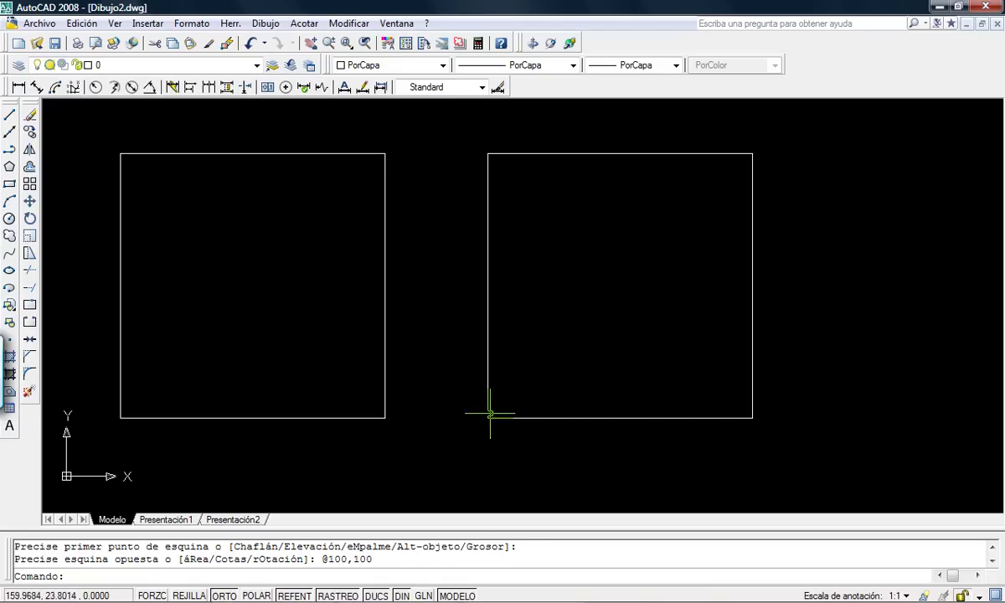
{"action": "mouse_move", "coordinate": [318, 558]}
{"action": "left_mouse_down"}
{"action": "mouse_move", "coordinate": [350, 559]}
{"action": "mouse_move", "coordinate": [328, 562]}
{"action": "left_mouse_up"}
{"action": "left_click", "coordinate": [327, 561]}
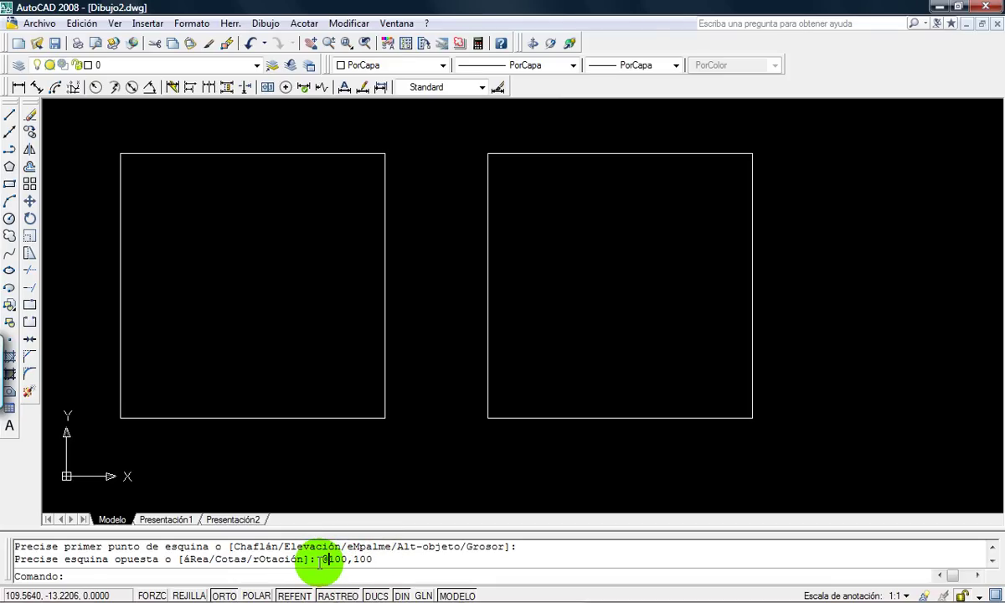
{"action": "double_click", "coordinate": [333, 560]}
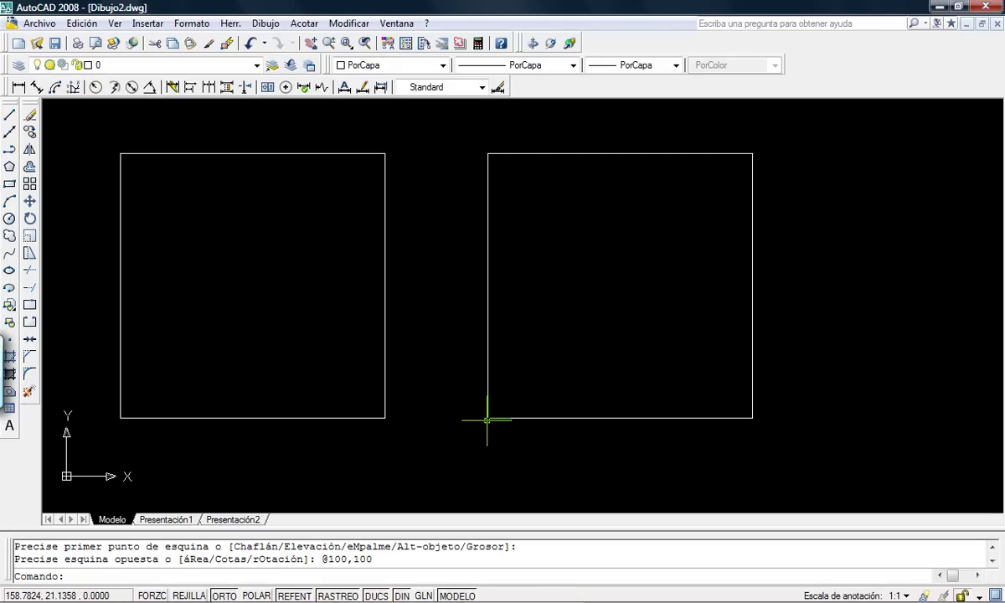
{"action": "left_click", "coordinate": [323, 561]}
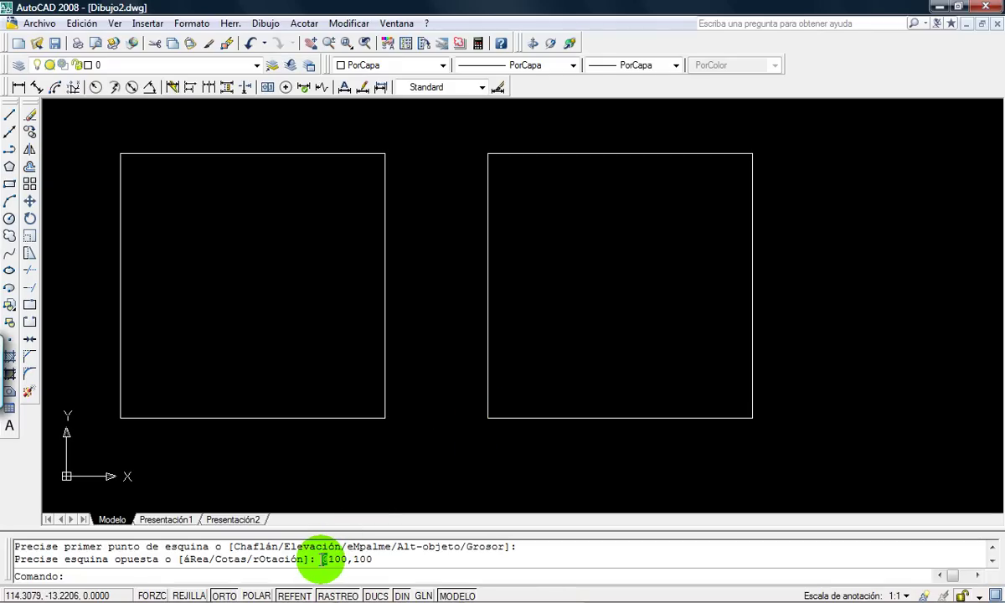
{"action": "left_click_drag", "start_coordinate": [324, 560], "coordinate": [349, 559]}
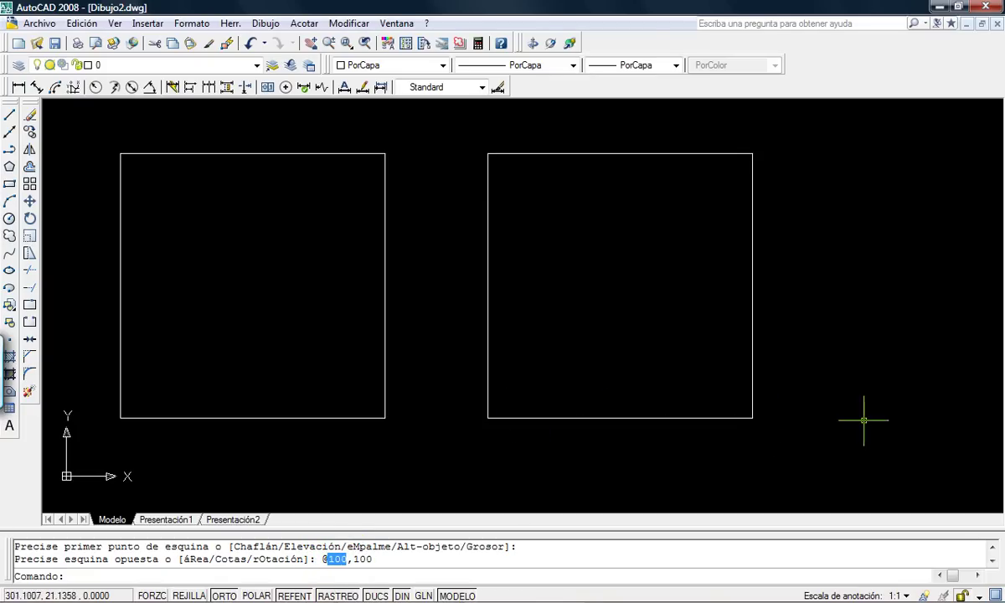
{"action": "left_click", "coordinate": [352, 563]}
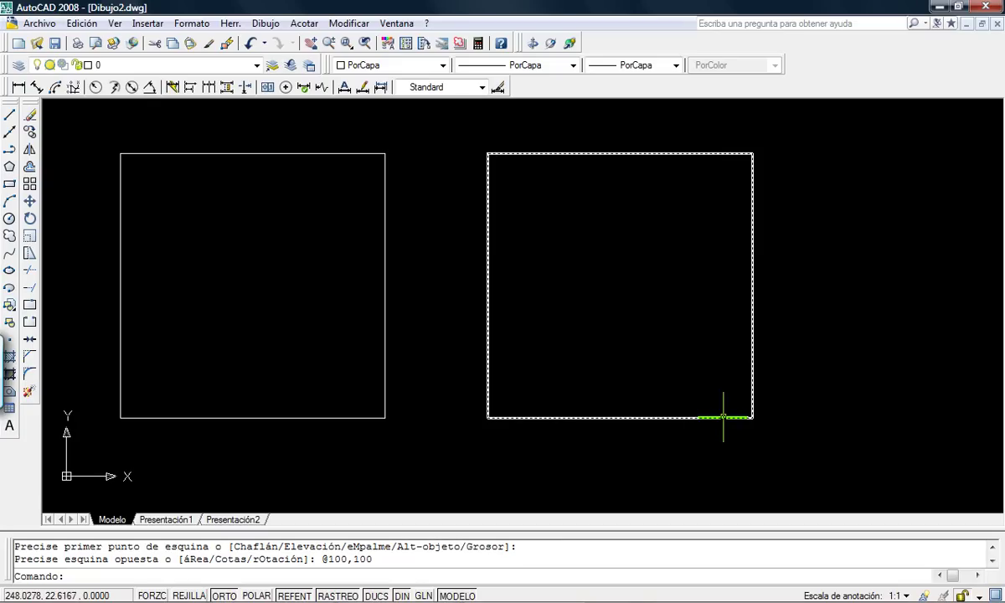
{"action": "left_click_drag", "start_coordinate": [323, 559], "coordinate": [341, 559]}
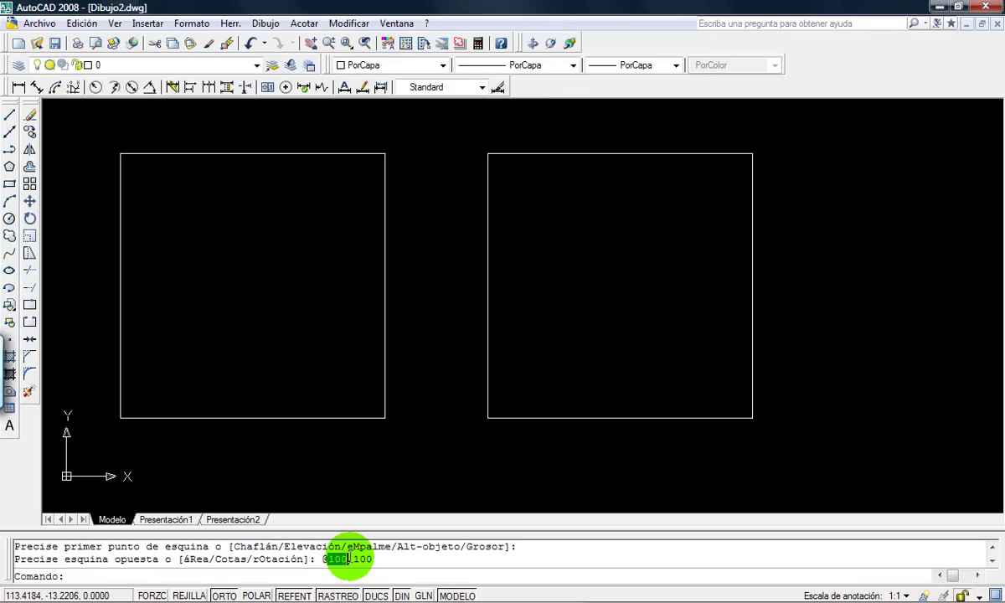
{"action": "left_click", "coordinate": [369, 557]}
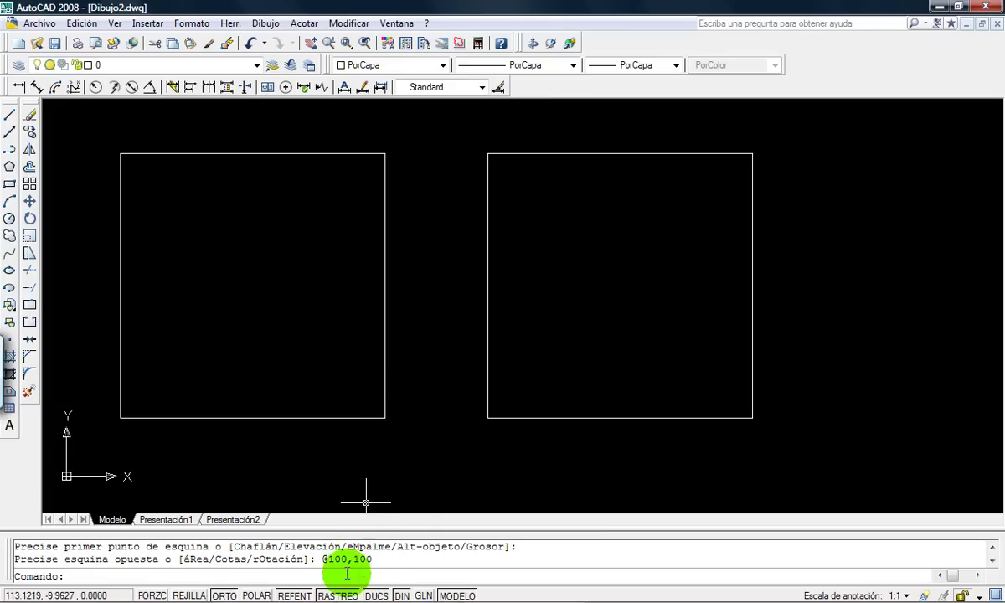
Step: Compare how the rectangle and the individual sides of the line-drawn square are selected, clearing each selection
{"action": "left_click", "coordinate": [498, 153]}
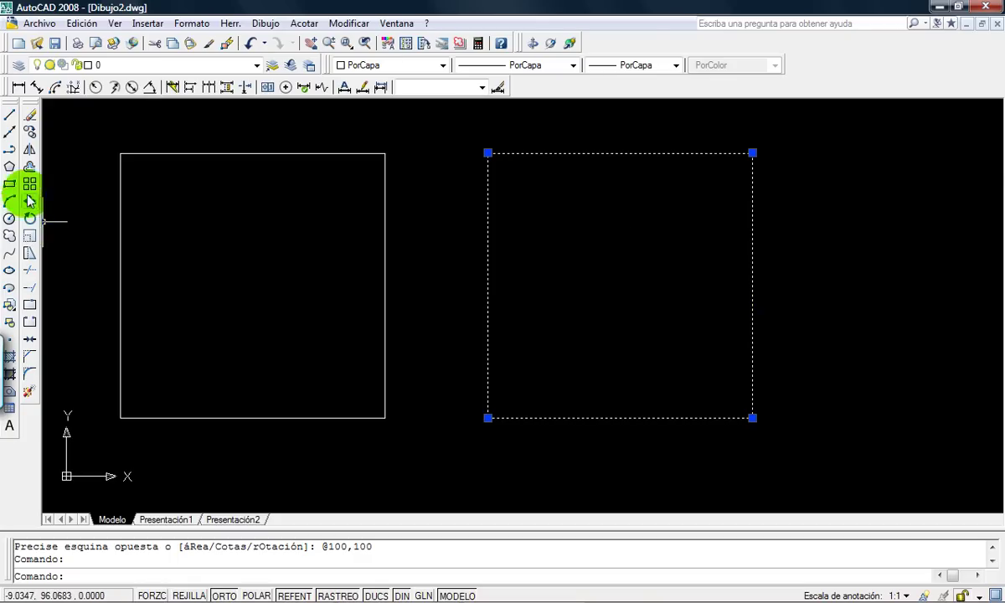
{"action": "key", "text": "Escape"}
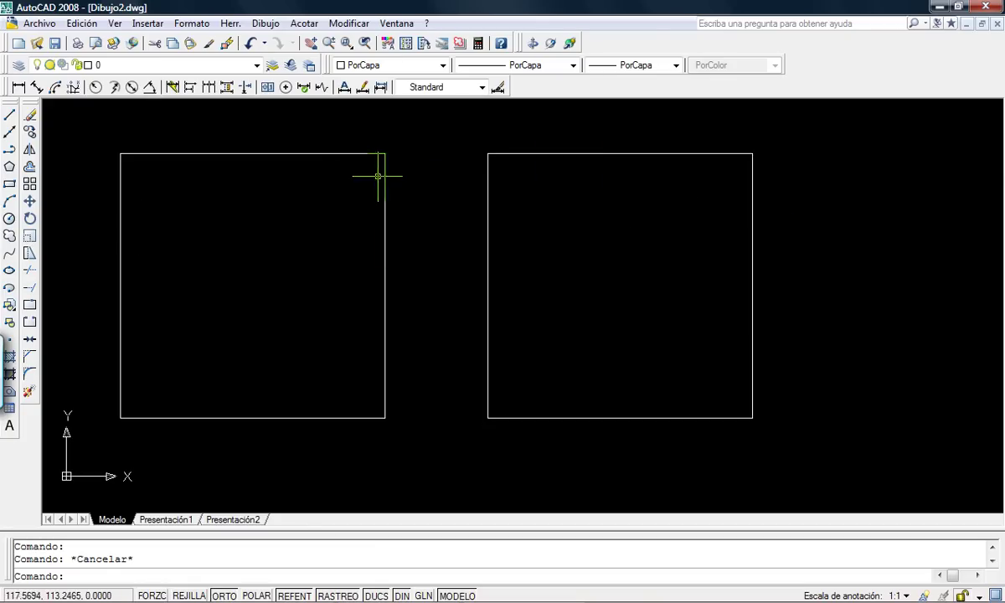
{"action": "left_click", "coordinate": [385, 171]}
{"action": "left_click", "coordinate": [354, 152]}
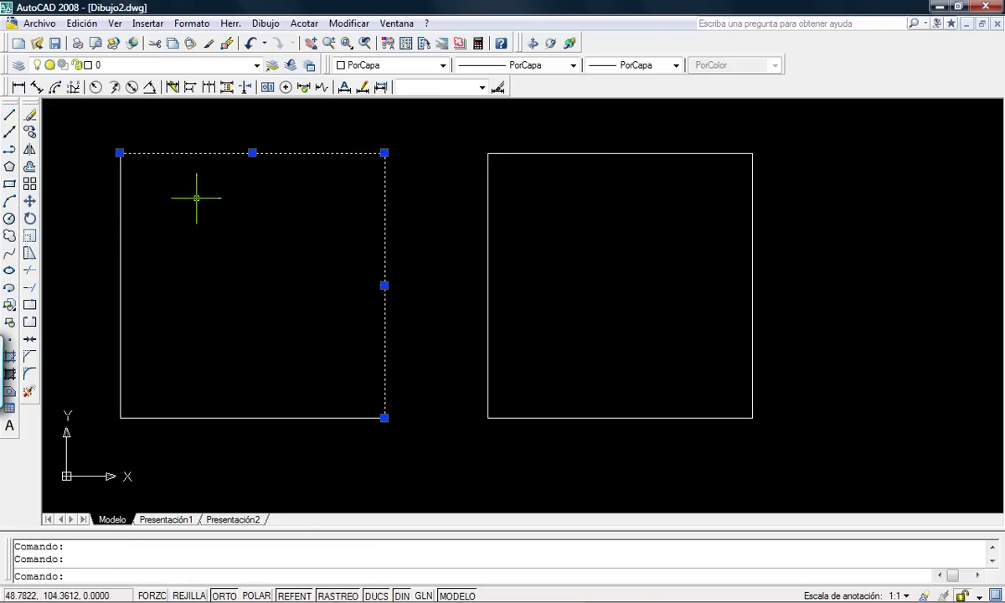
{"action": "left_click", "coordinate": [120, 232]}
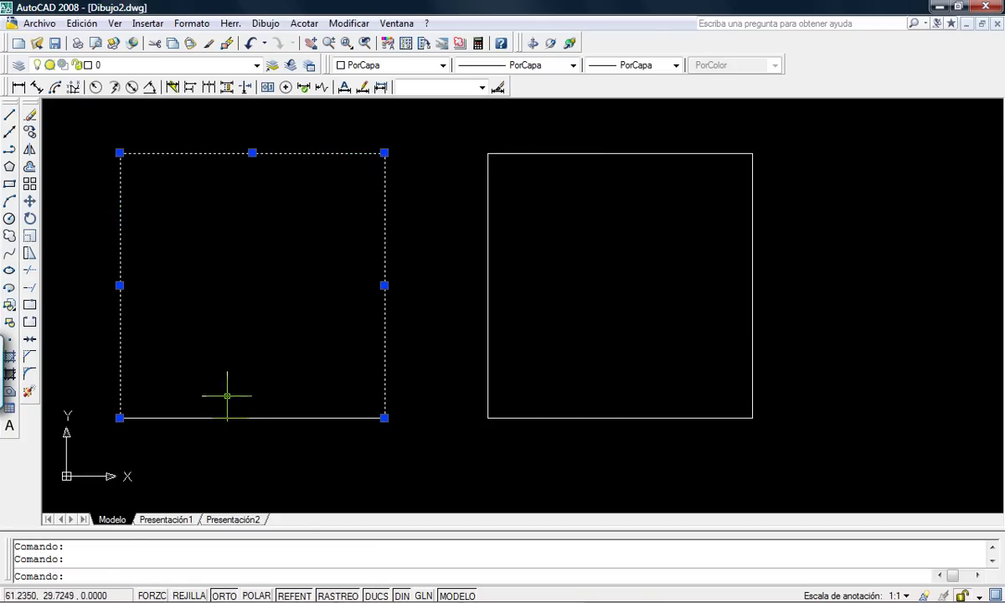
{"action": "key", "text": "Escape"}
{"action": "left_click", "coordinate": [294, 416]}
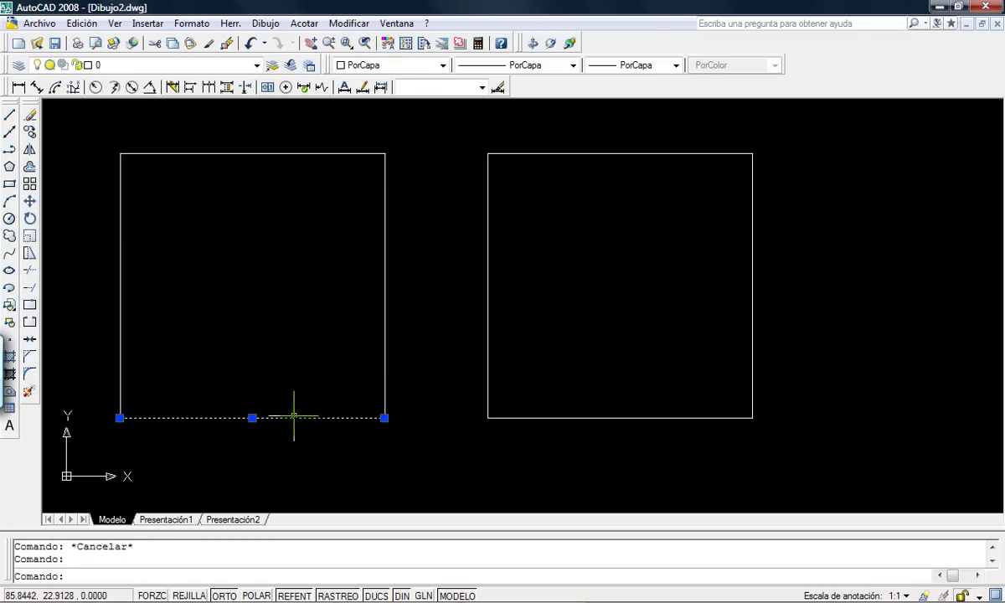
{"action": "left_click", "coordinate": [385, 373]}
{"action": "key", "text": "Escape"}
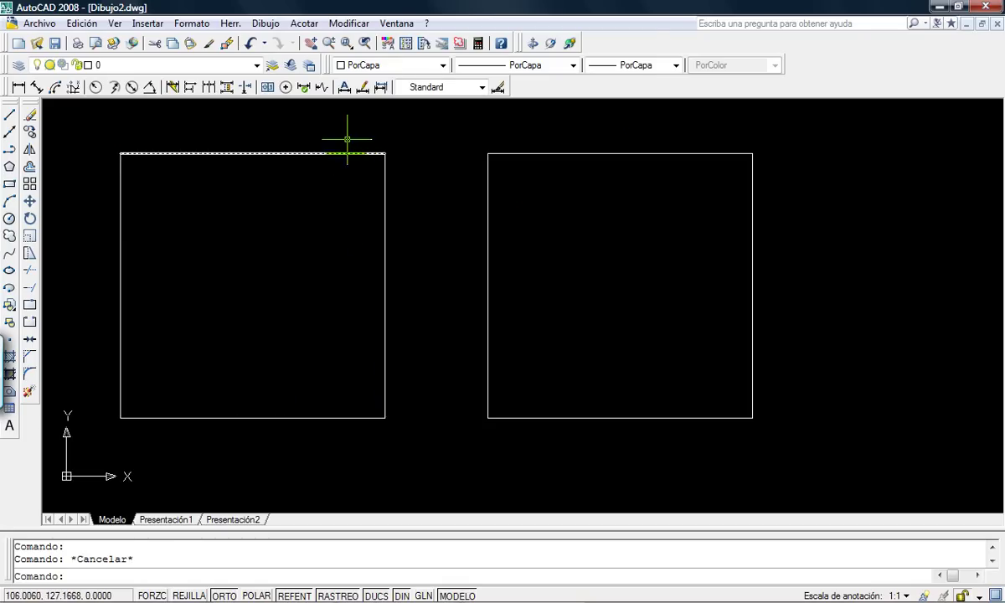
{"action": "left_click", "coordinate": [337, 153]}
{"action": "key", "text": "Escape"}
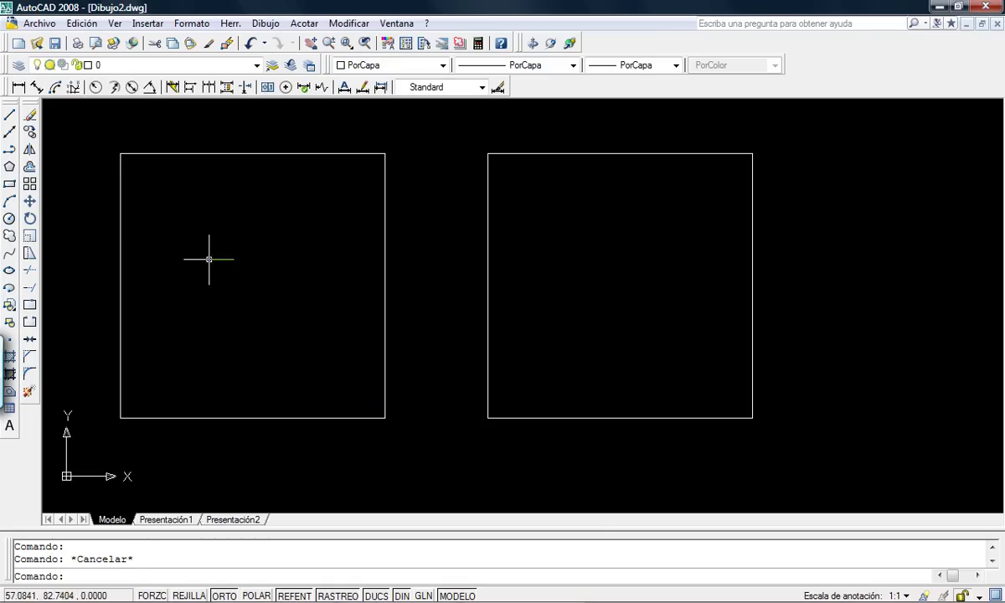
{"action": "scroll", "coordinate": [356, 433], "scroll_direction": "down", "scroll_amount": 2}
{"action": "middle_click_drag", "start_coordinate": [462, 308], "coordinate": [440, 305]}
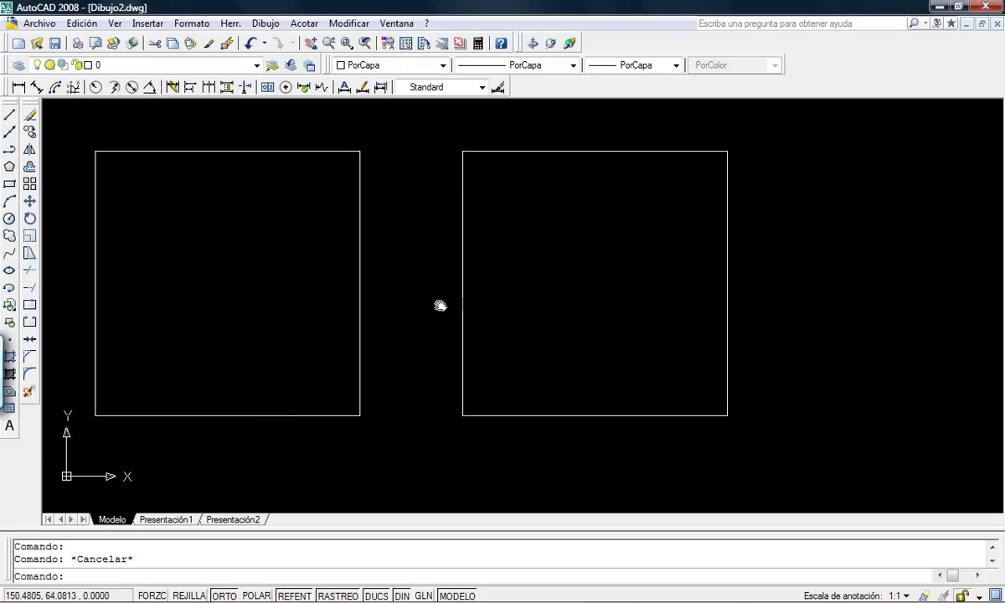
{"action": "mouse_move", "coordinate": [350, 593]}
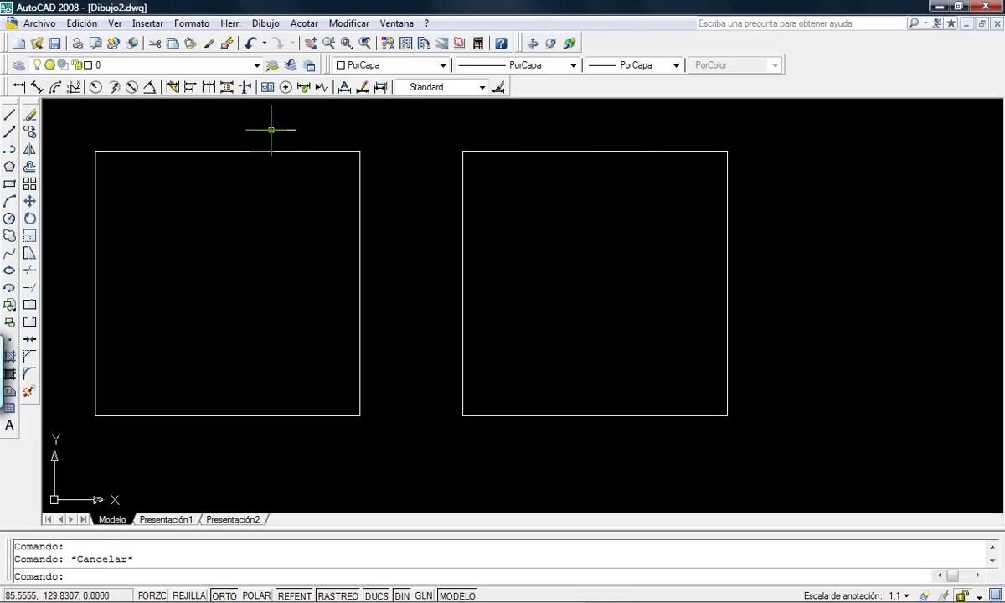
Step: Offset the upper and right sides of the line-drawn square 10 units inward
{"action": "left_click", "coordinate": [30, 167]}
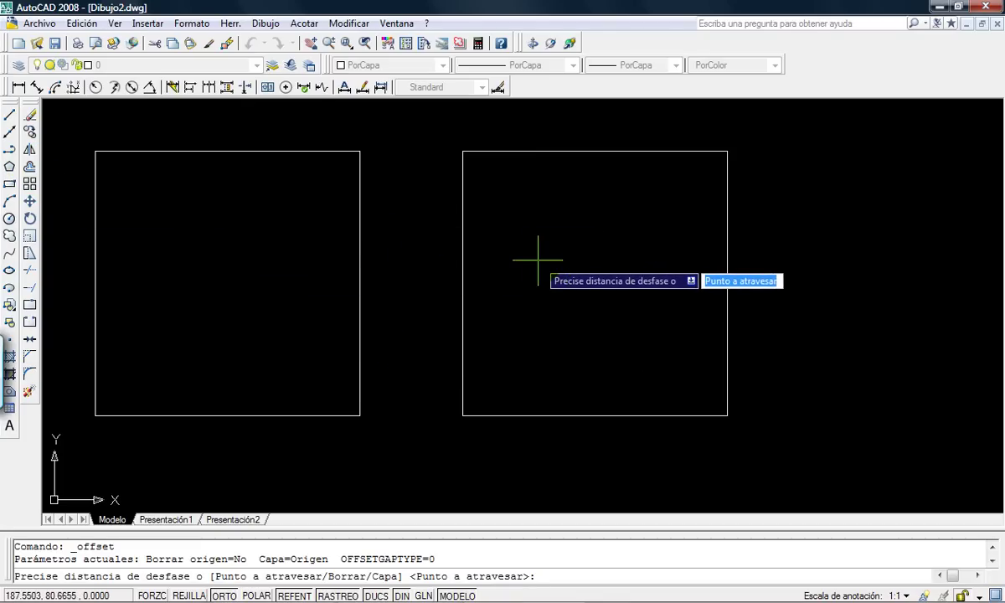
{"action": "type", "text": "10"}
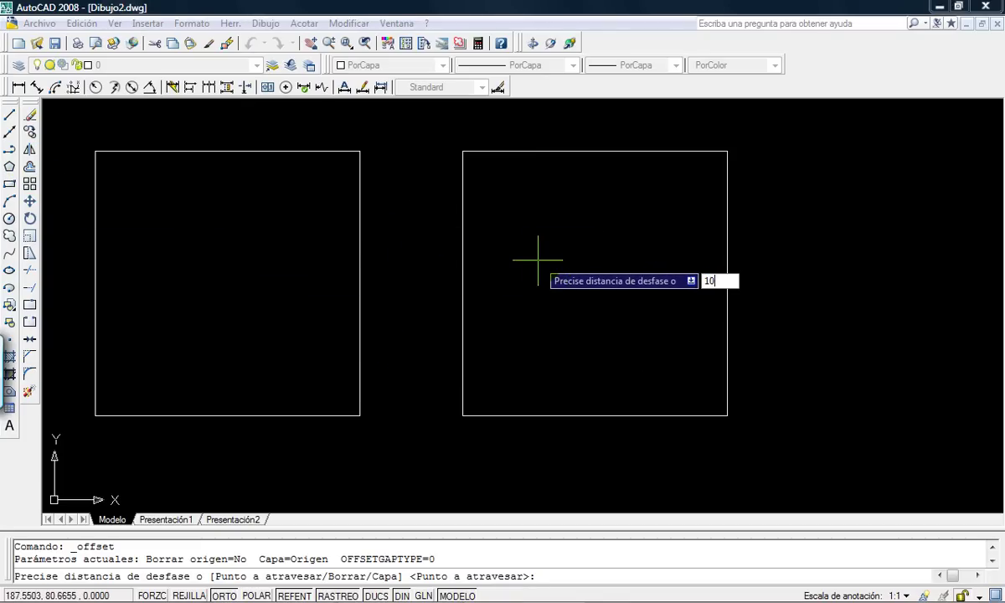
{"action": "key", "text": "Return"}
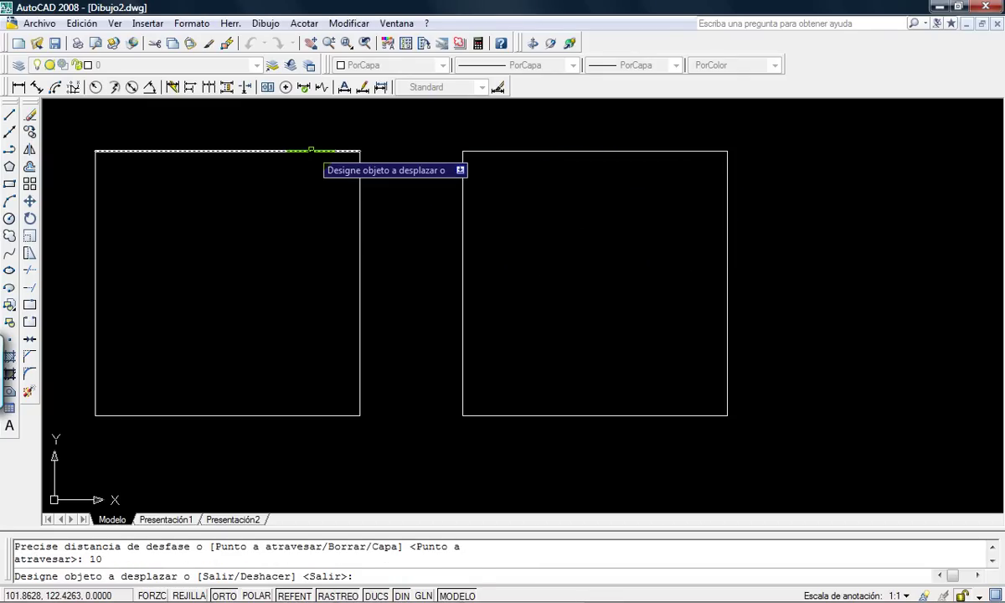
{"action": "left_click", "coordinate": [311, 151]}
{"action": "left_click", "coordinate": [329, 172]}
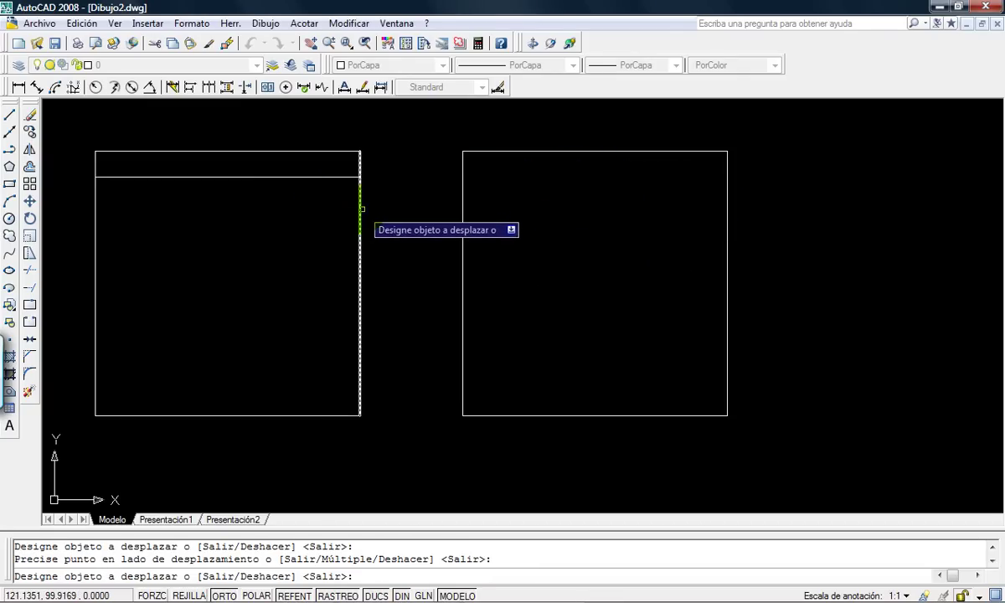
{"action": "left_click", "coordinate": [362, 208]}
{"action": "left_click", "coordinate": [339, 230]}
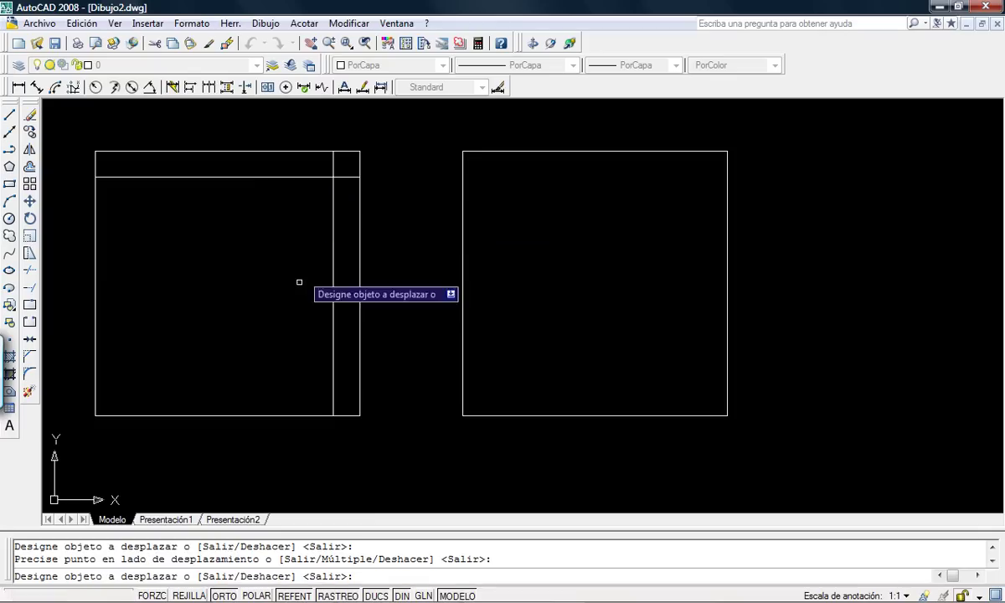
Step: Offset the line-drawn square's lower and left sides 10 units inward, and its inner upper line another 10 units downward
{"action": "left_click", "coordinate": [272, 414]}
{"action": "left_click", "coordinate": [251, 374]}
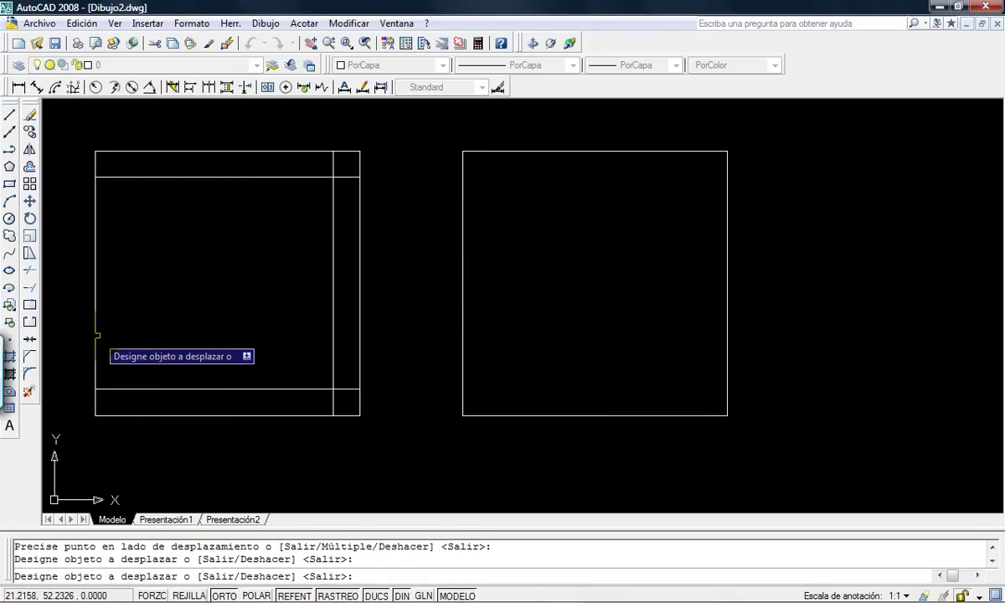
{"action": "left_click", "coordinate": [168, 335]}
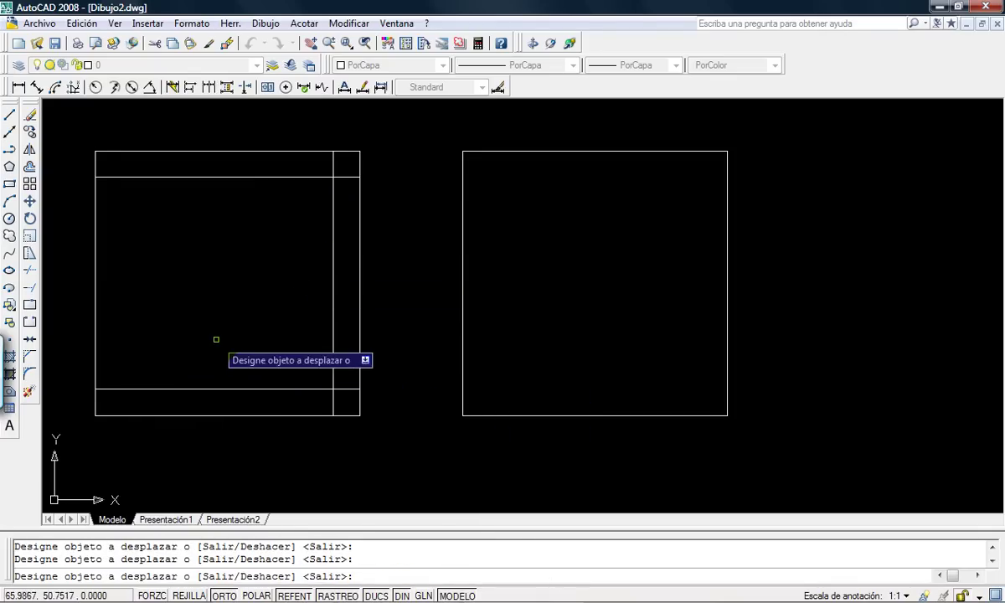
{"action": "left_click", "coordinate": [95, 340]}
{"action": "left_click", "coordinate": [186, 287]}
{"action": "left_click", "coordinate": [219, 176]}
{"action": "left_click", "coordinate": [220, 234]}
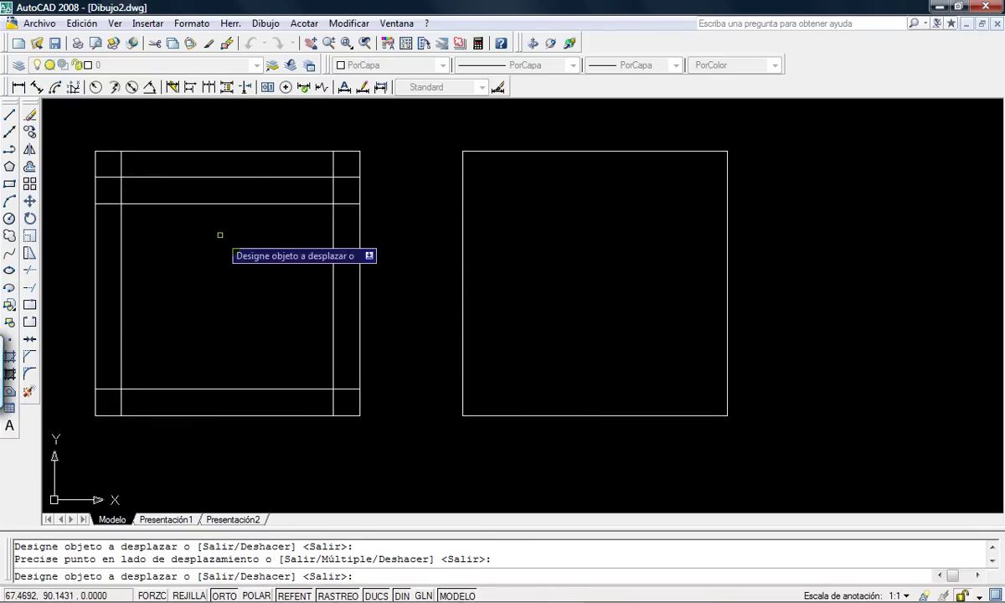
Step: Offset the rectangle 10 units inward three times in succession, each time from the newest inner rectangle, and end the Offset command
{"action": "left_click", "coordinate": [672, 151]}
{"action": "left_click", "coordinate": [659, 198]}
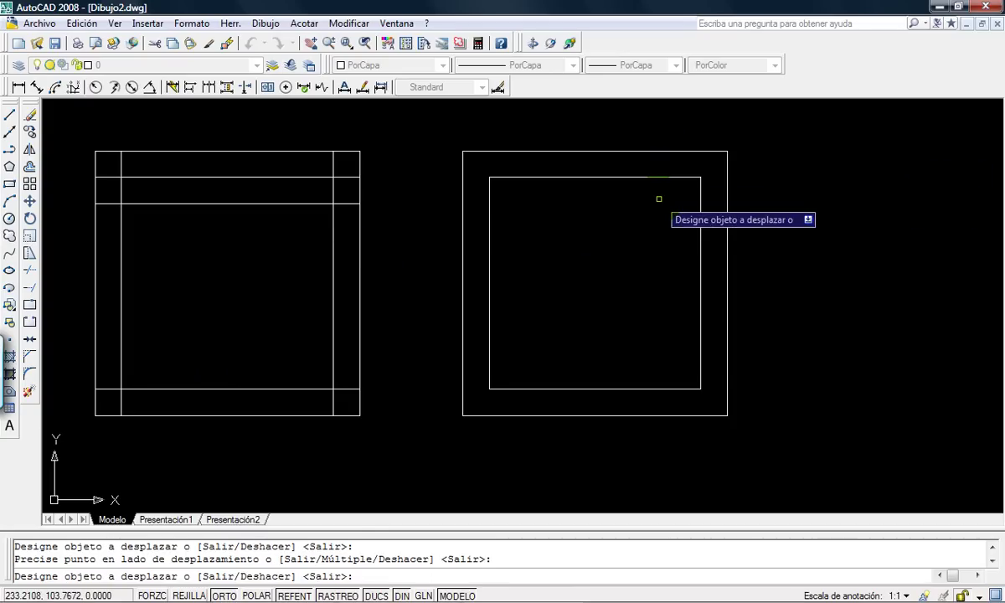
{"action": "left_click", "coordinate": [655, 177]}
{"action": "left_click", "coordinate": [650, 237]}
{"action": "left_click", "coordinate": [650, 203]}
{"action": "left_click", "coordinate": [620, 255]}
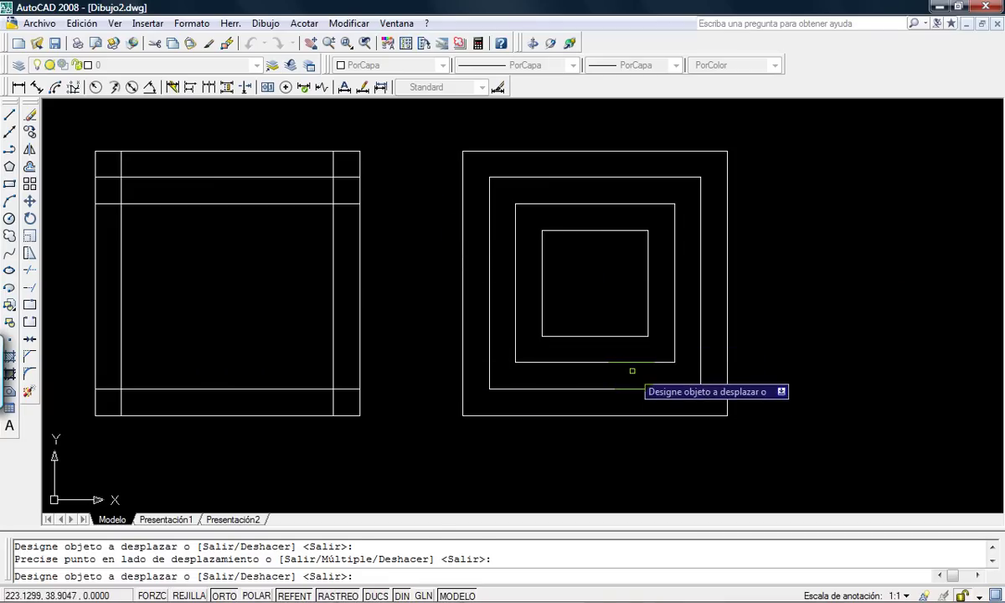
{"action": "key", "text": "Escape"}
Step: Erase the three inner offset rectangles and the entire line-drawn square with its offset lines, keeping only the outer rectangle
{"action": "left_click", "coordinate": [712, 402]}
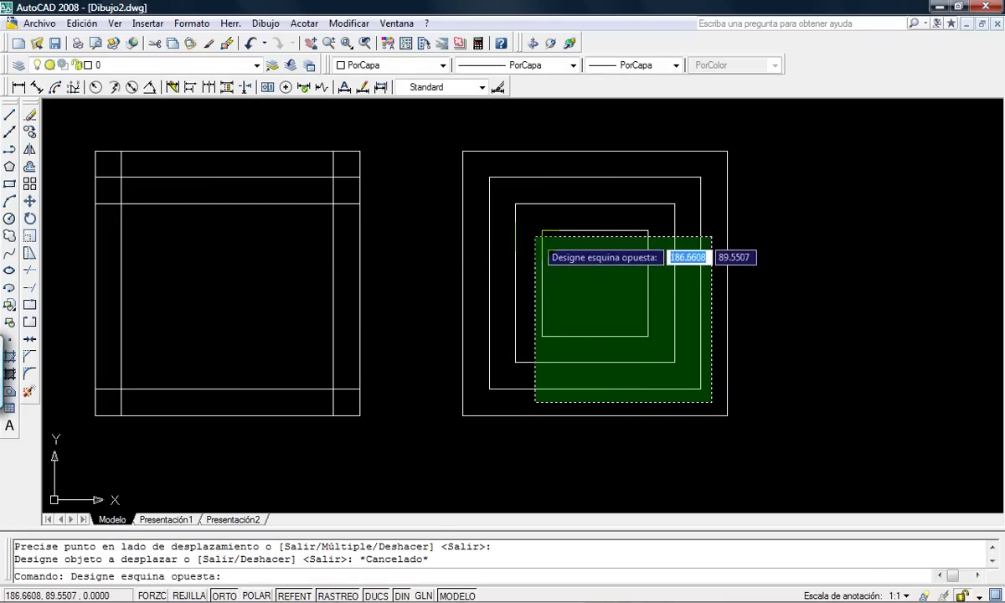
{"action": "left_click", "coordinate": [535, 237]}
{"action": "key", "text": "Delete"}
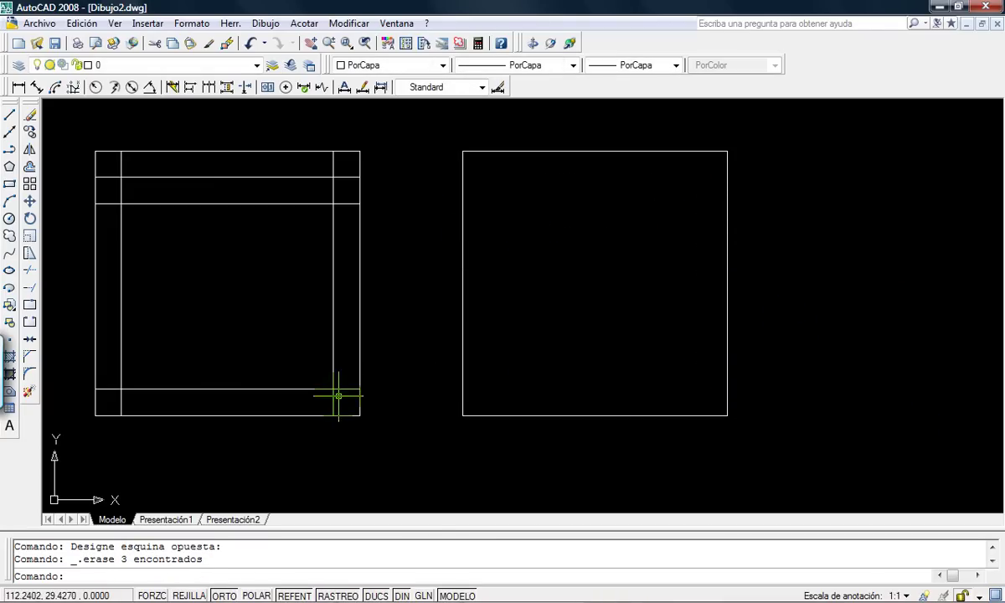
{"action": "left_click", "coordinate": [338, 395]}
{"action": "left_click", "coordinate": [52, 112]}
{"action": "key", "text": "Delete"}
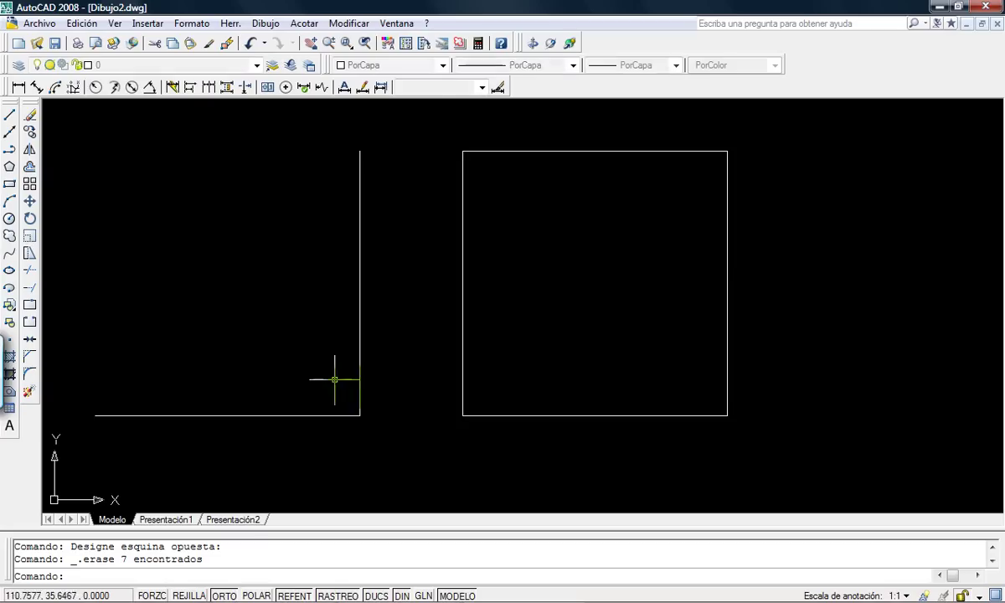
{"action": "left_click", "coordinate": [381, 415]}
{"action": "left_click", "coordinate": [337, 386]}
{"action": "key", "text": "Delete"}
{"action": "mouse_move", "coordinate": [600, 294]}
{"action": "middle_mouse_down"}
{"action": "mouse_move", "coordinate": [411, 288]}
{"action": "mouse_move", "coordinate": [459, 287]}
{"action": "middle_mouse_up"}
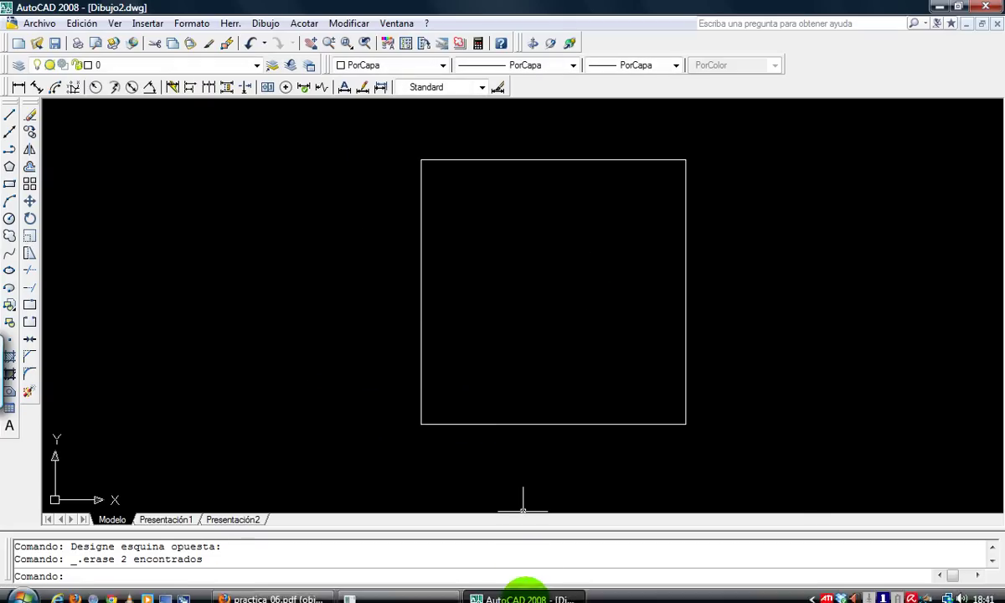
Step: Check the circles of the reference figure in practica_06.pdf in Firefox, and return to AutoCAD to start a circle
{"action": "left_click", "coordinate": [322, 597]}
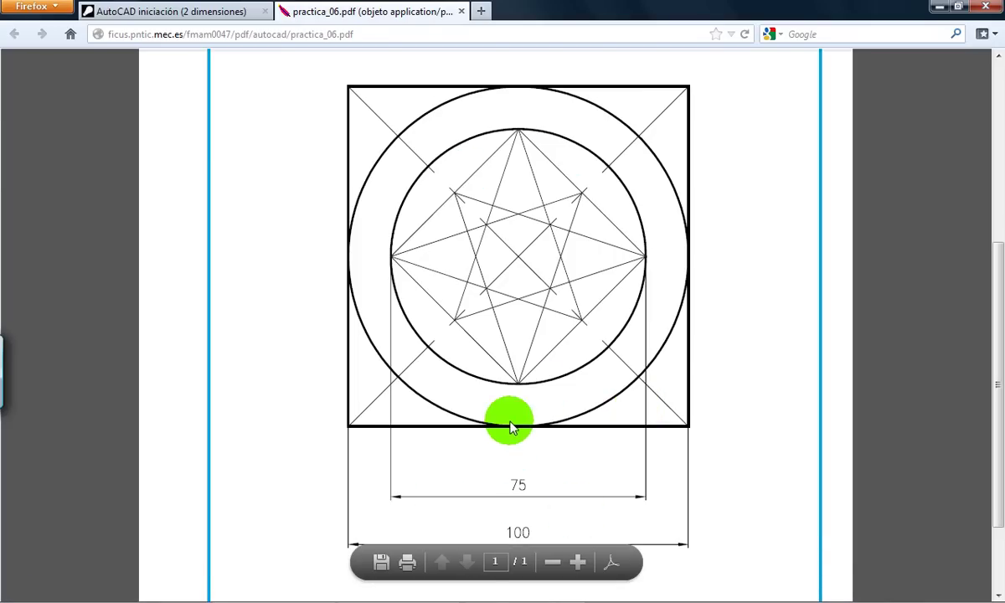
{"action": "left_click", "coordinate": [494, 591]}
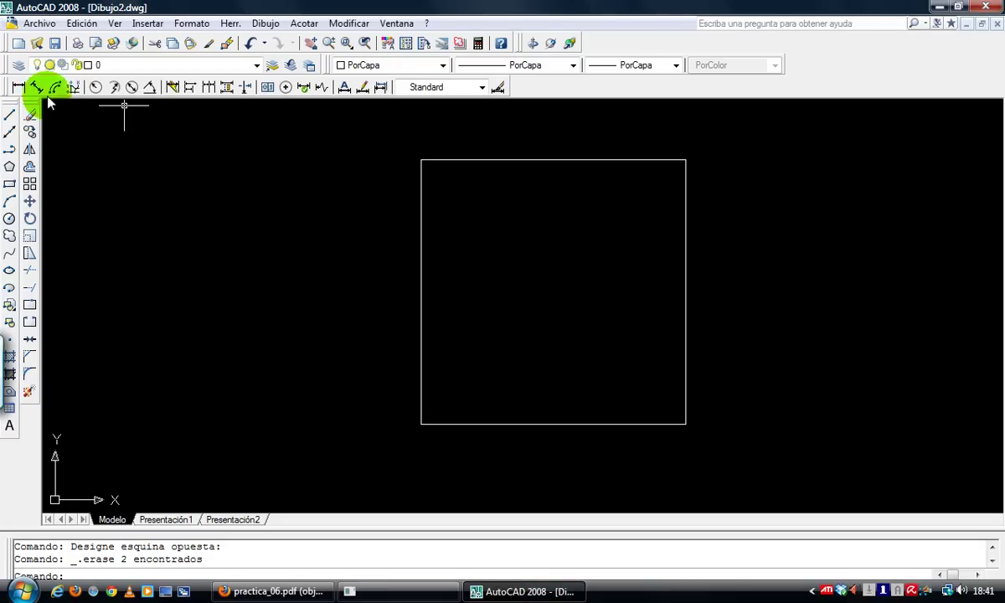
{"action": "left_click", "coordinate": [8, 219]}
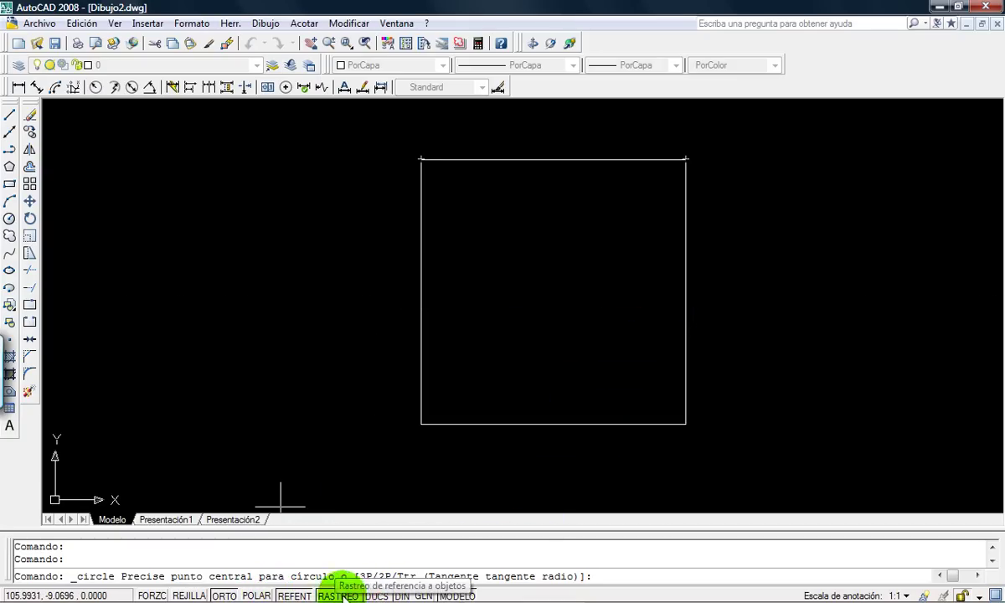
Step: Switch object snap tracking off and back on several times while the Circle command waits for its centre
{"action": "left_click", "coordinate": [339, 595]}
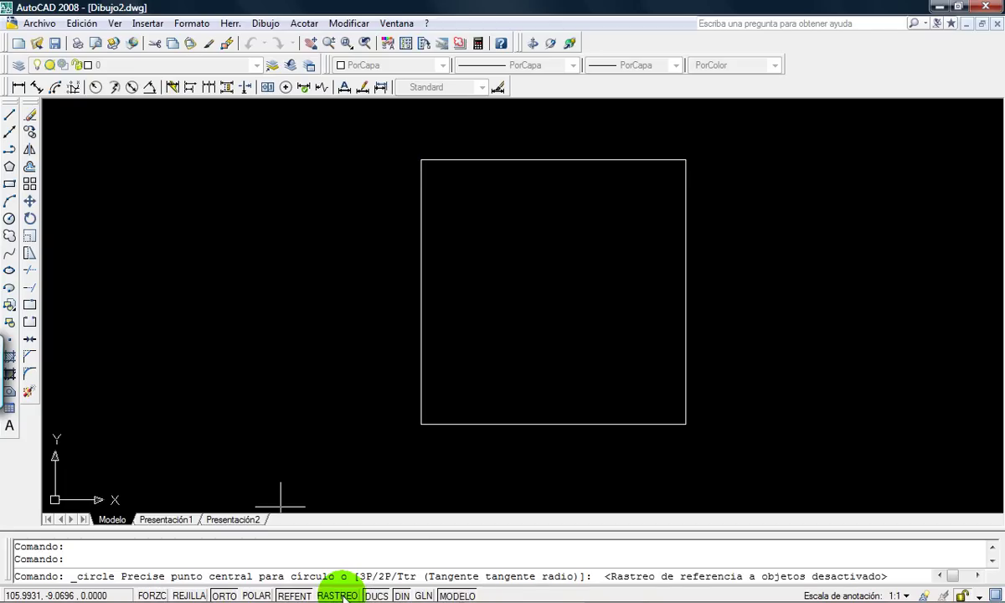
{"action": "left_click", "coordinate": [339, 595]}
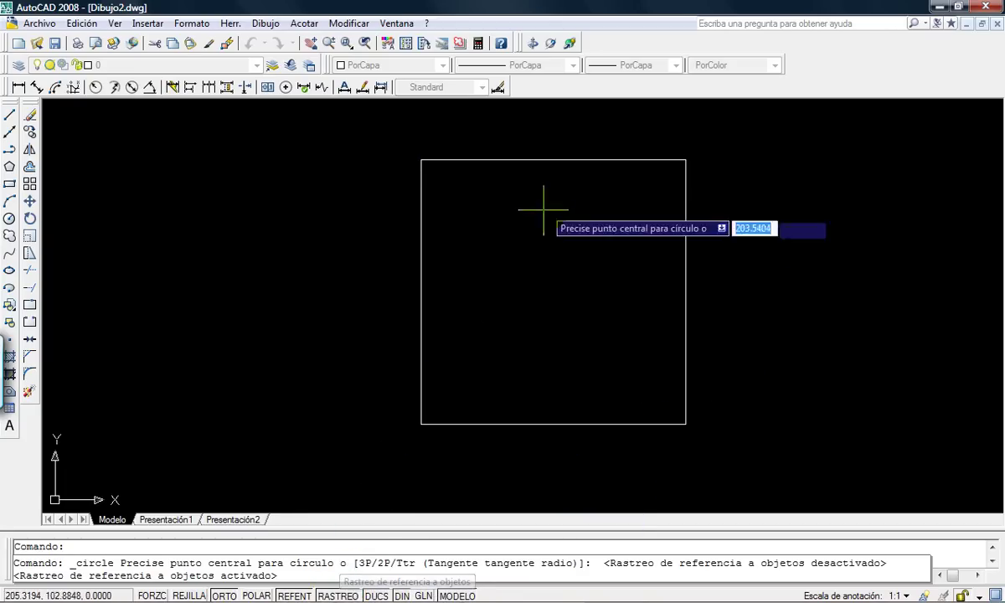
{"action": "key", "text": "F11"}
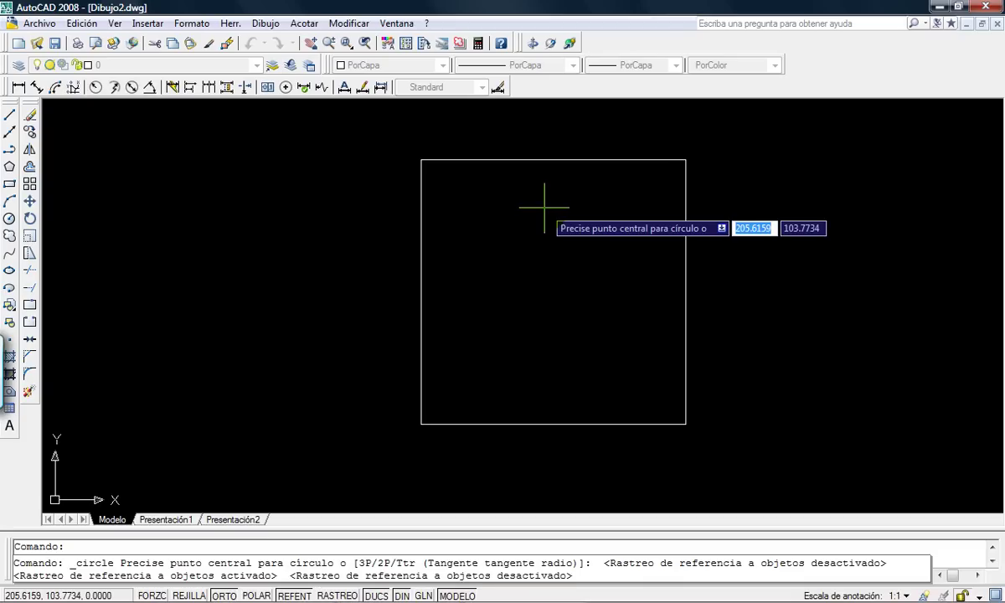
{"action": "key", "text": "F11"}
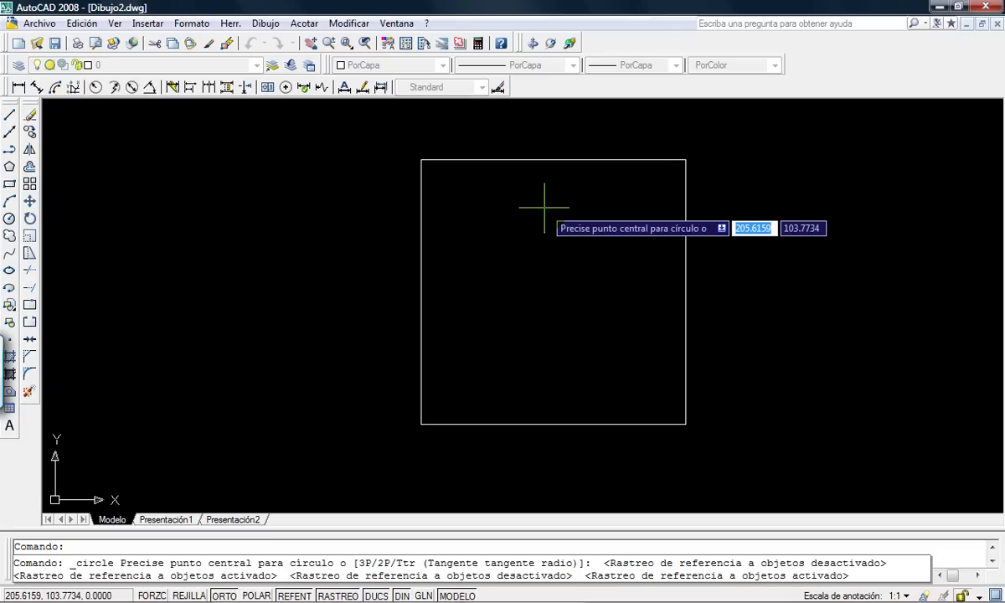
{"action": "key", "text": "F11"}
{"action": "key", "text": "F11"}
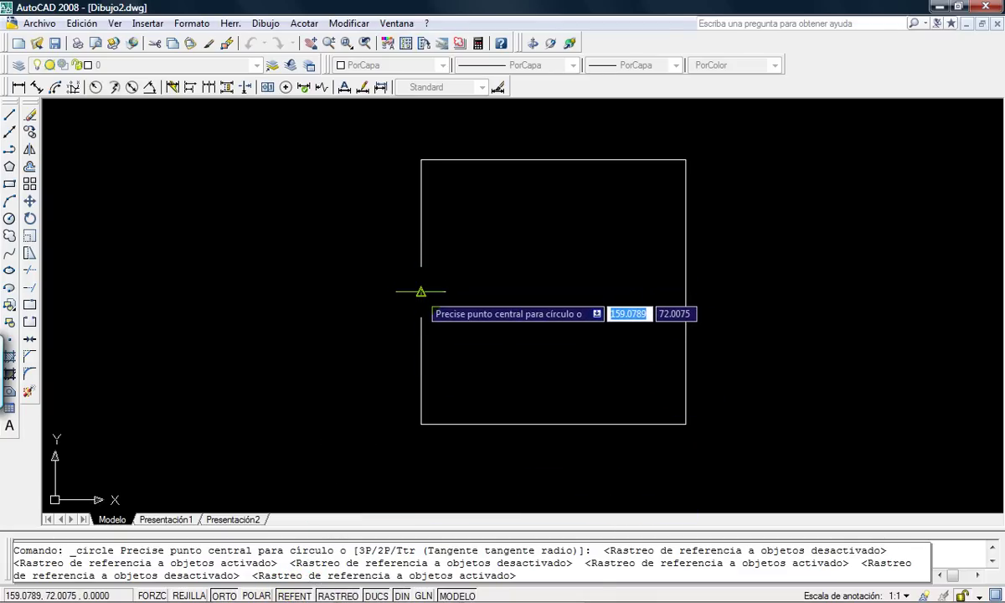
{"action": "left_click", "coordinate": [341, 563]}
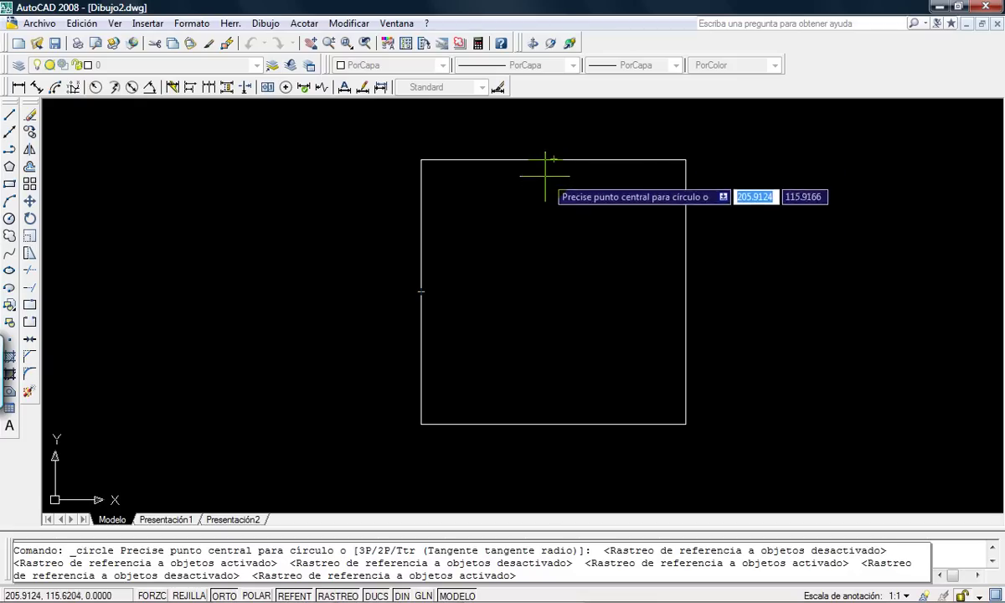
Step: Centre the circle in the square by tracking from the left and upper side midpoints, with its radius reaching the upper side's midpoint
{"action": "left_click", "coordinate": [554, 292]}
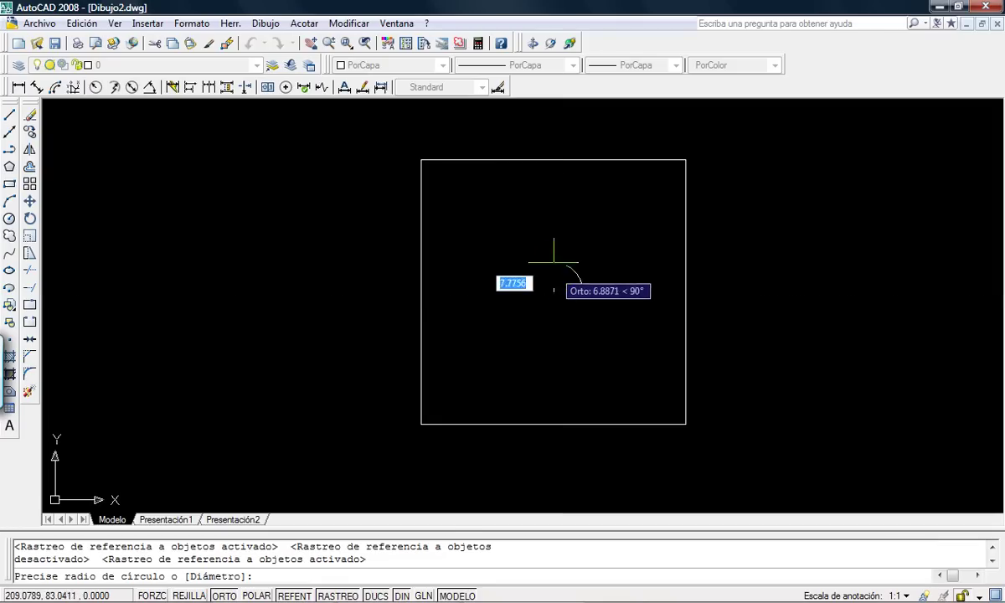
{"action": "left_click", "coordinate": [553, 159]}
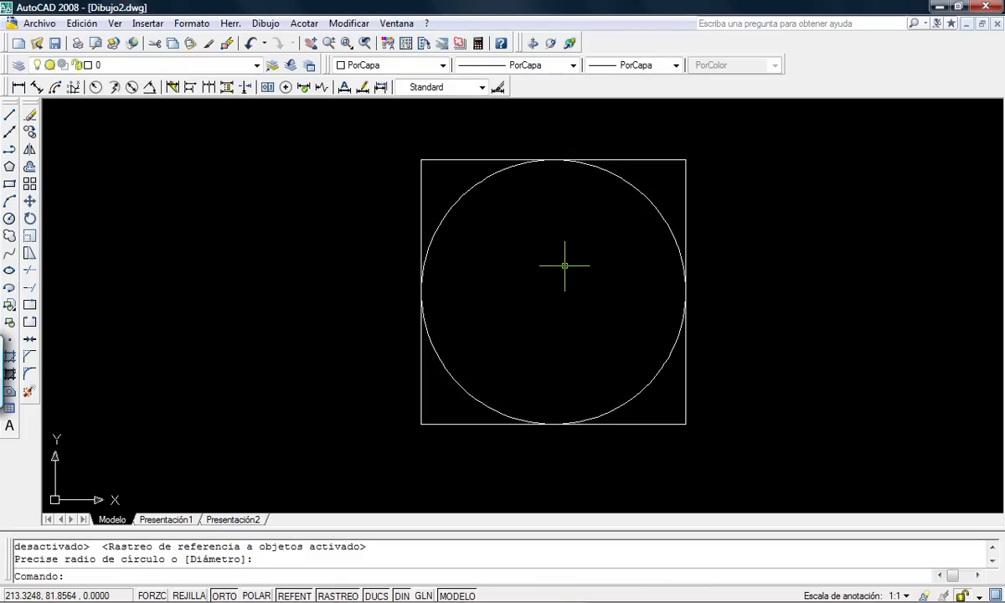
Step: Set the running object snaps to Punto final, Punto medio, Cuadrante, Intersección and Perpendicular with Centro off, and leave the repeated Circle command
{"action": "key", "text": "Return"}
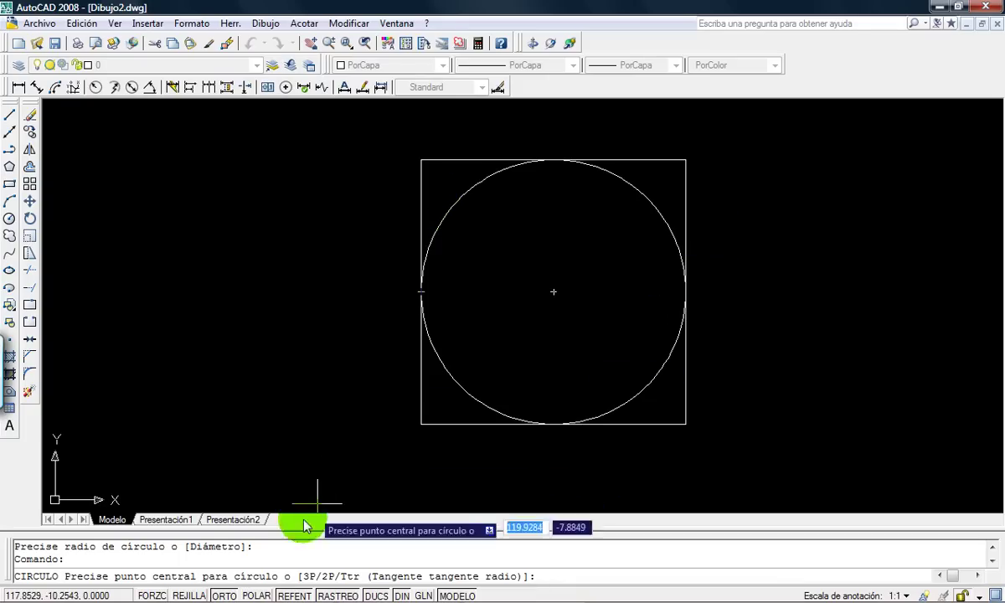
{"action": "right_click", "coordinate": [266, 594]}
{"action": "left_click", "coordinate": [337, 581]}
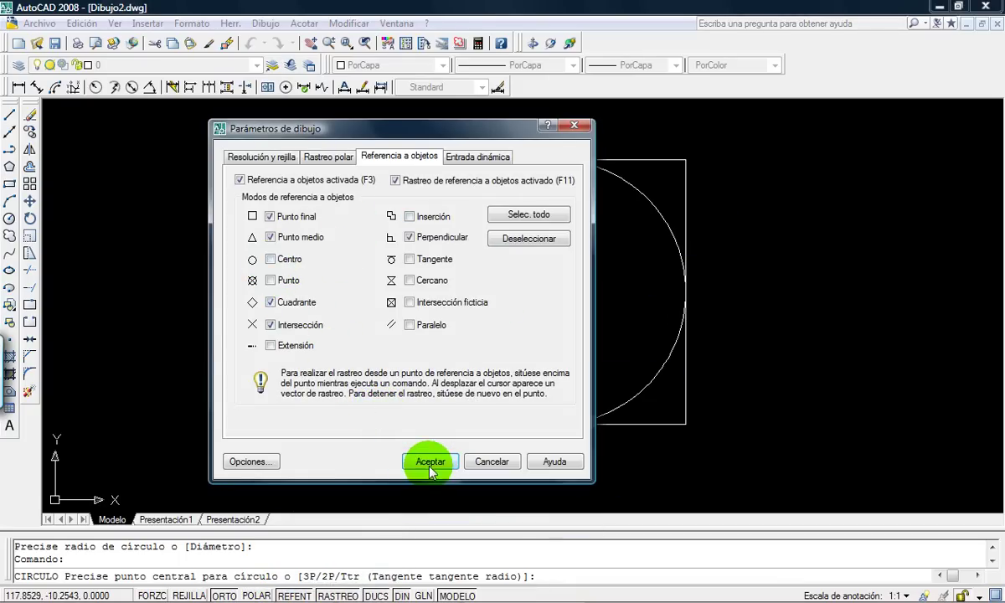
{"action": "left_click", "coordinate": [428, 461]}
{"action": "key", "text": "Escape"}
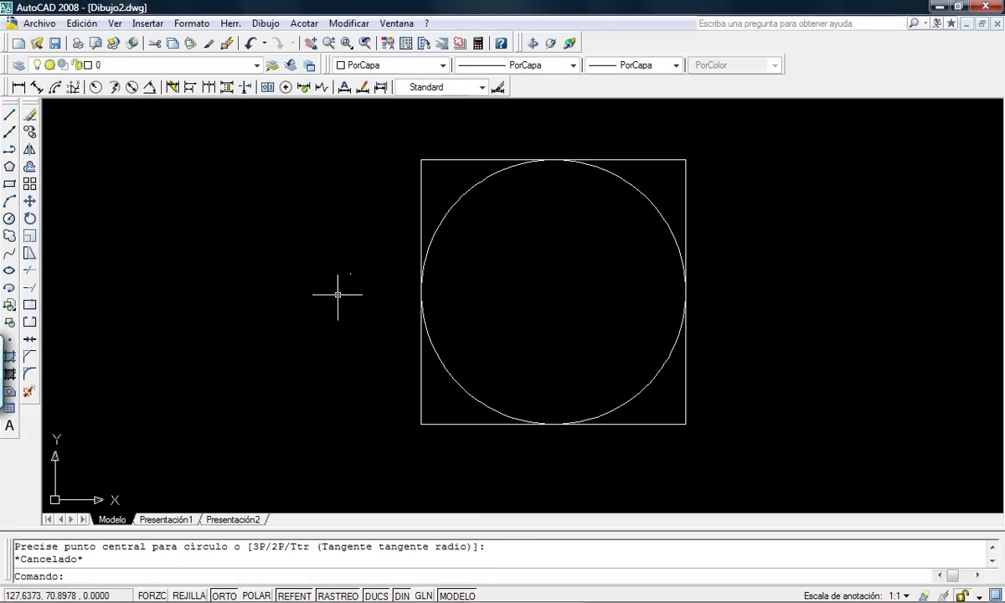
Step: Draw a concentric circle of diameter 75, locating its centre by tracking from the large circle's left and upper quadrant points
{"action": "left_click", "coordinate": [9, 217]}
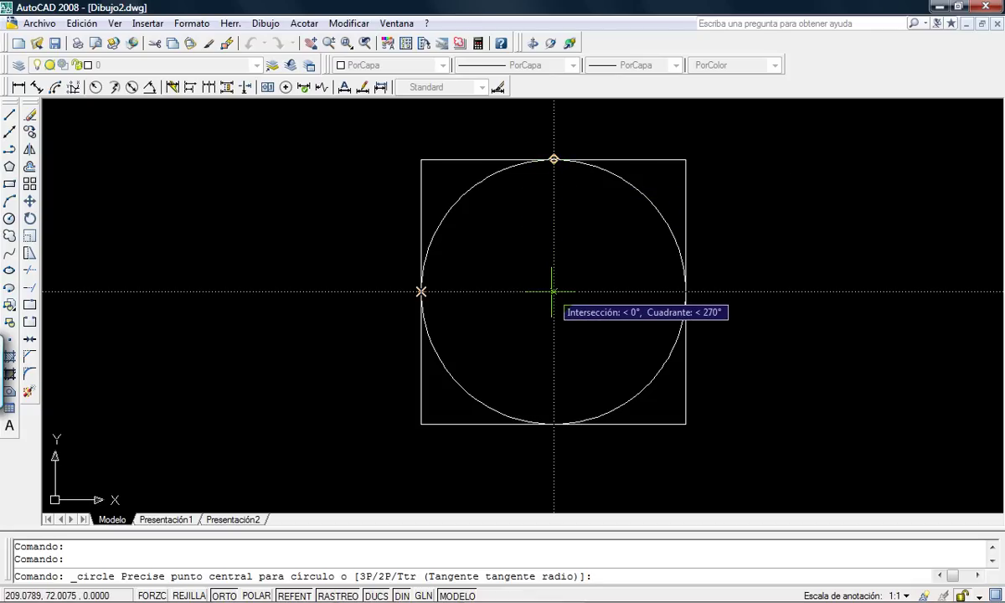
{"action": "left_click", "coordinate": [553, 291]}
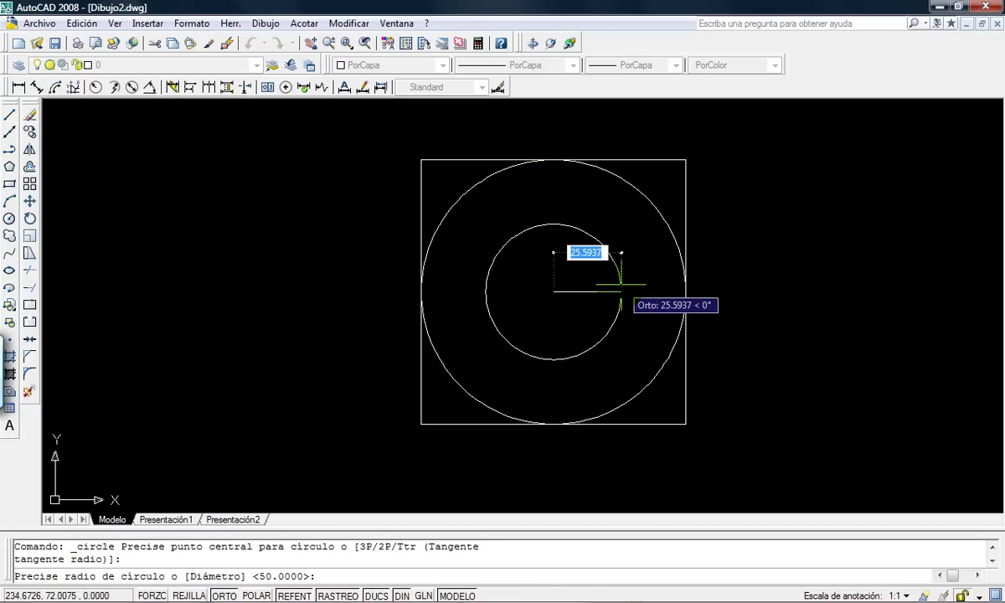
{"action": "type", "text": "d"}
{"action": "key", "text": "Return"}
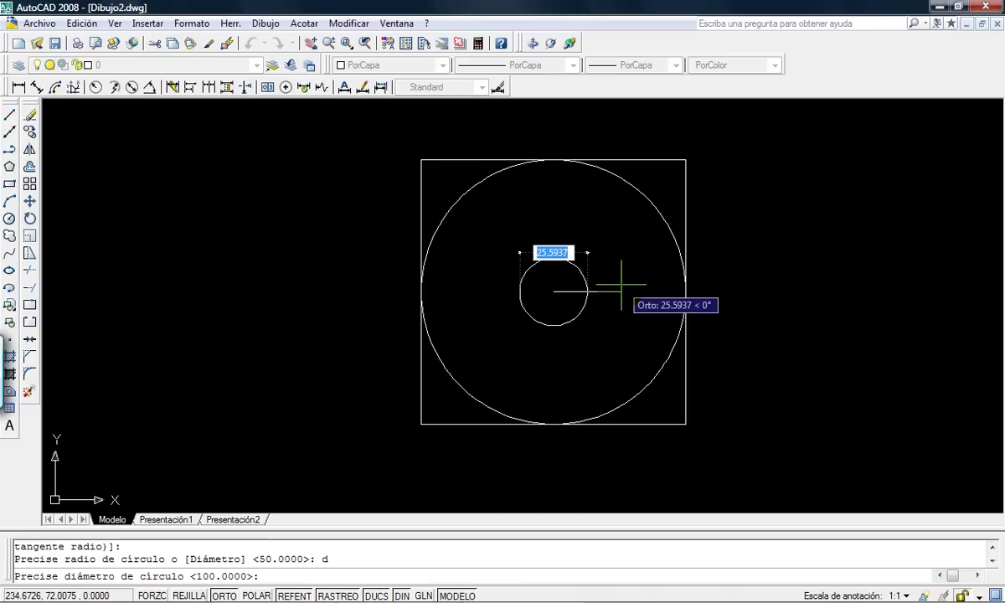
{"action": "type", "text": "75"}
{"action": "key", "text": "Return"}
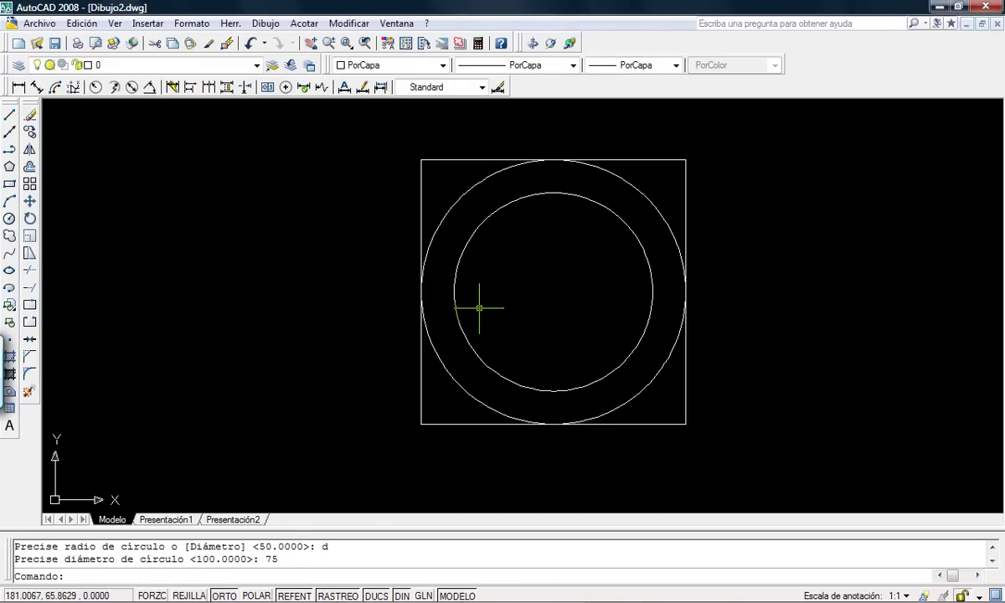
Step: Check the practica_06 reference in Firefox, return to AutoCAD and draw both diagonals of the square from corner to corner
{"action": "left_click", "coordinate": [305, 591]}
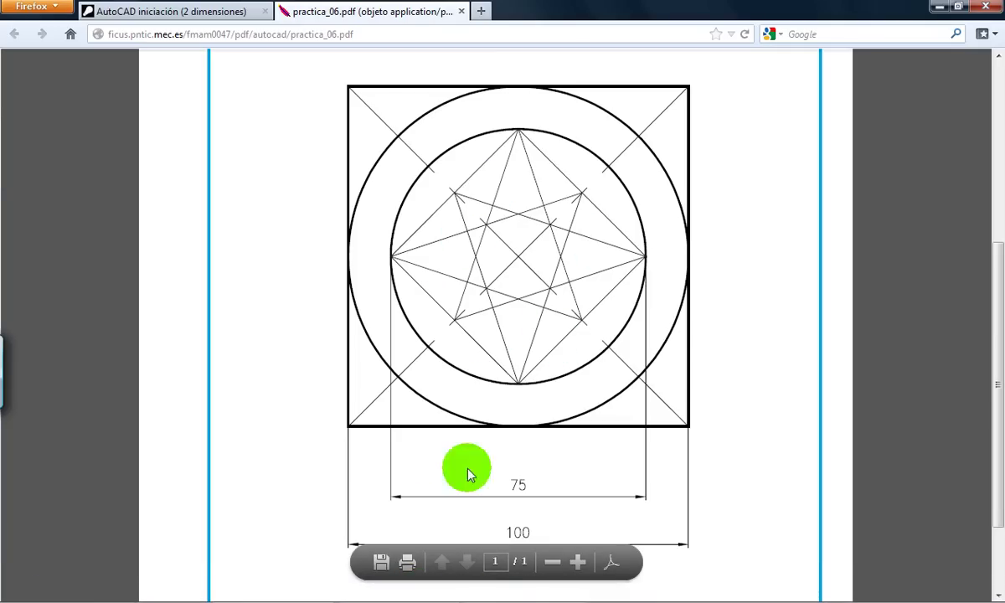
{"action": "left_click", "coordinate": [511, 590]}
{"action": "left_click", "coordinate": [11, 117]}
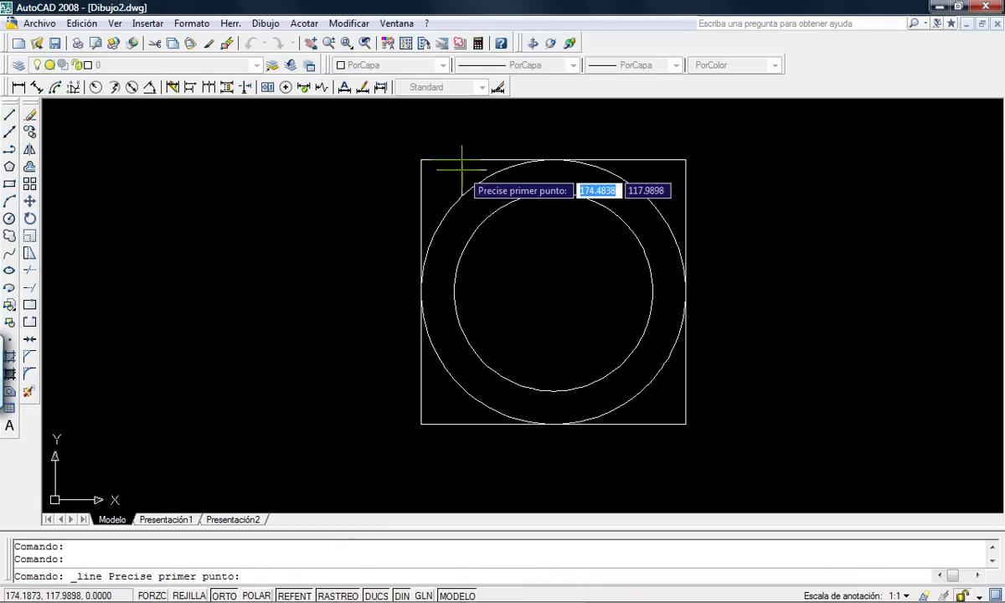
{"action": "left_click", "coordinate": [421, 159]}
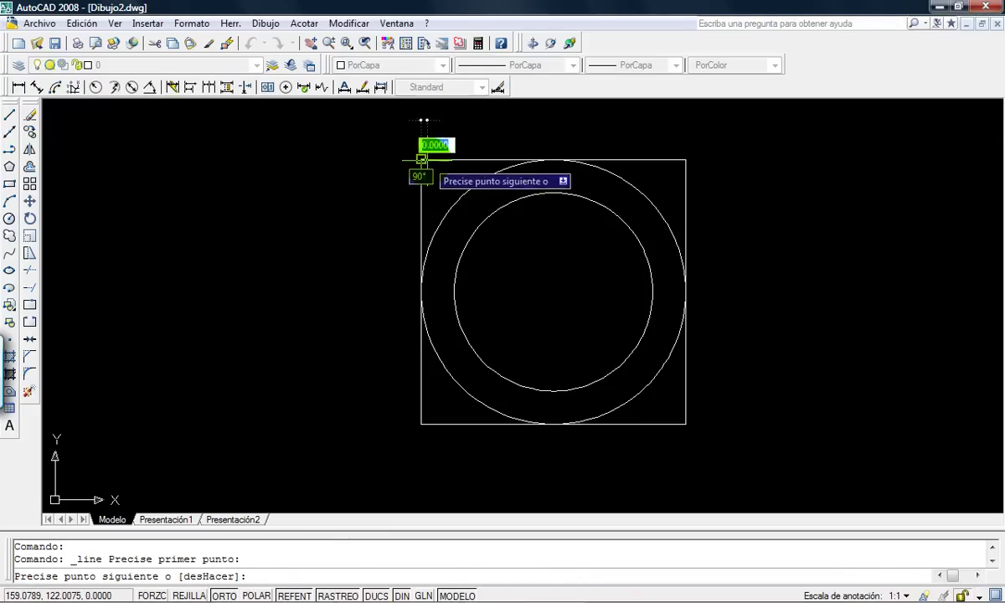
{"action": "left_click", "coordinate": [685, 423]}
{"action": "key", "text": "Return"}
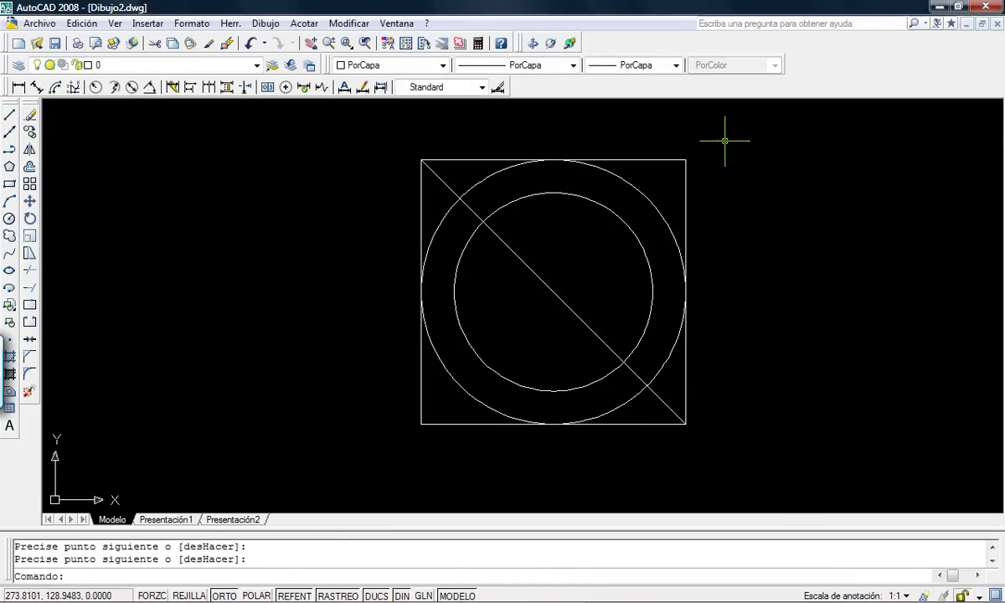
{"action": "key", "text": "Return"}
{"action": "left_click", "coordinate": [685, 159]}
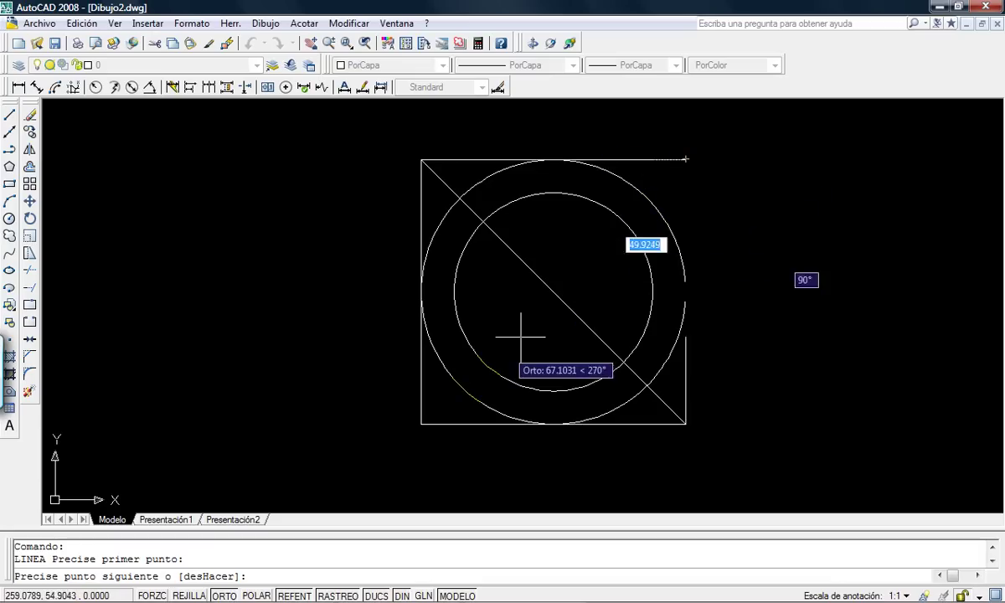
{"action": "left_click", "coordinate": [422, 422]}
{"action": "key", "text": "Return"}
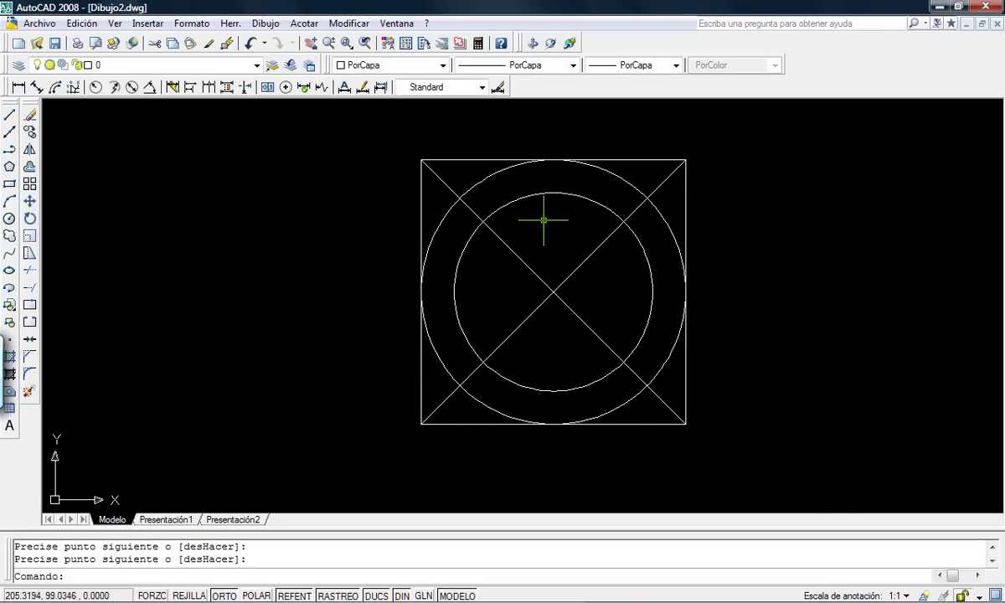
Step: Draw a closed rotated square with lines joining the four quadrant points of the 75 diameter circle
{"action": "key", "text": "Return"}
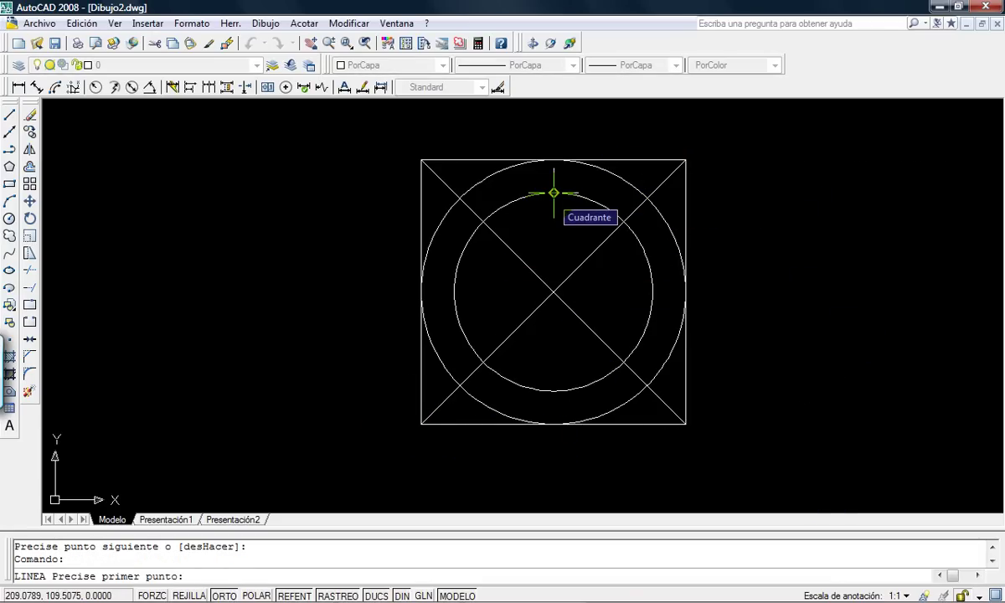
{"action": "left_click", "coordinate": [553, 193]}
{"action": "left_click", "coordinate": [454, 292]}
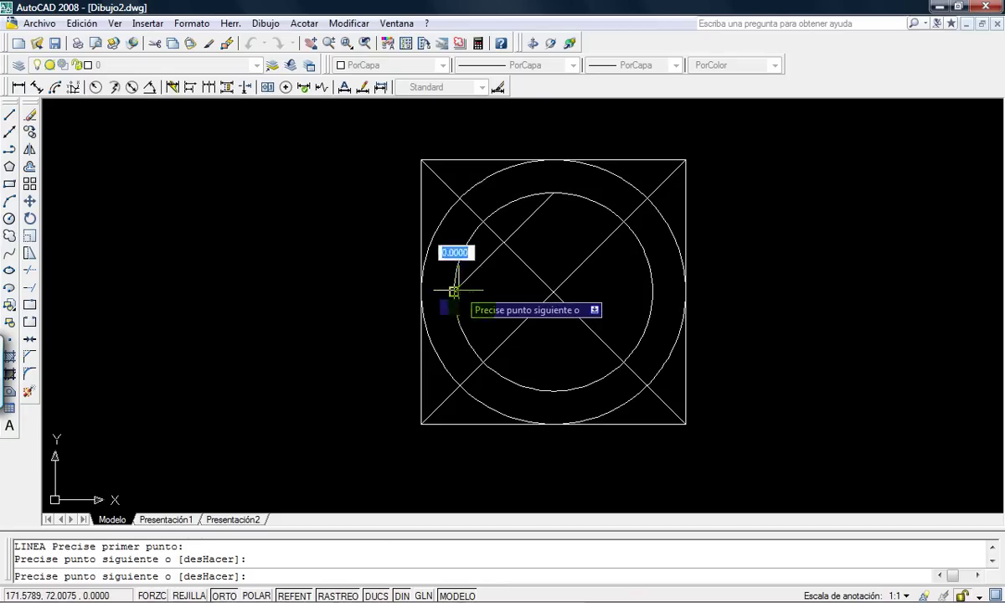
{"action": "left_click", "coordinate": [554, 391]}
{"action": "left_click", "coordinate": [653, 291]}
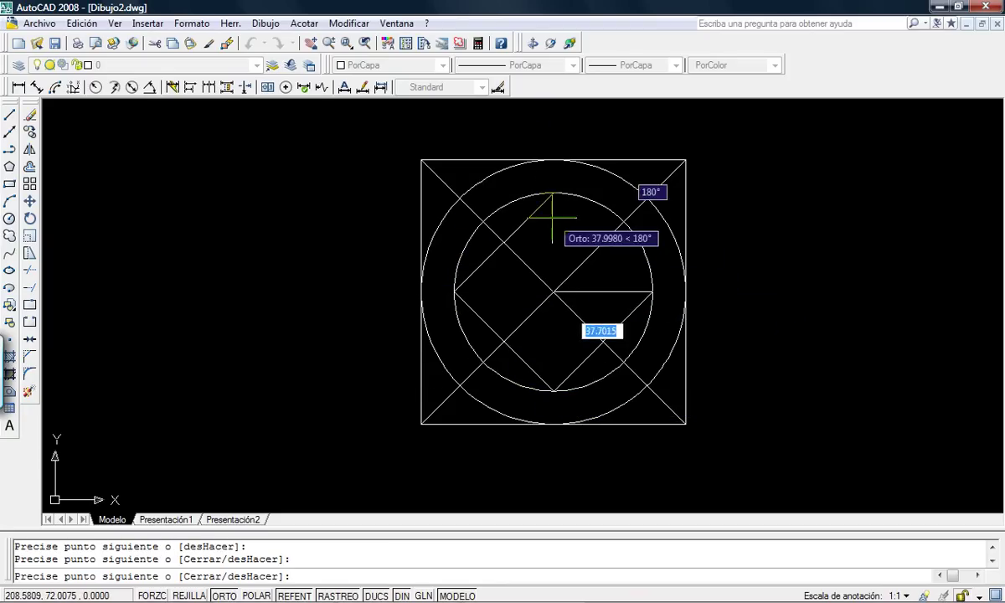
{"action": "left_click", "coordinate": [553, 193]}
{"action": "key", "text": "Return"}
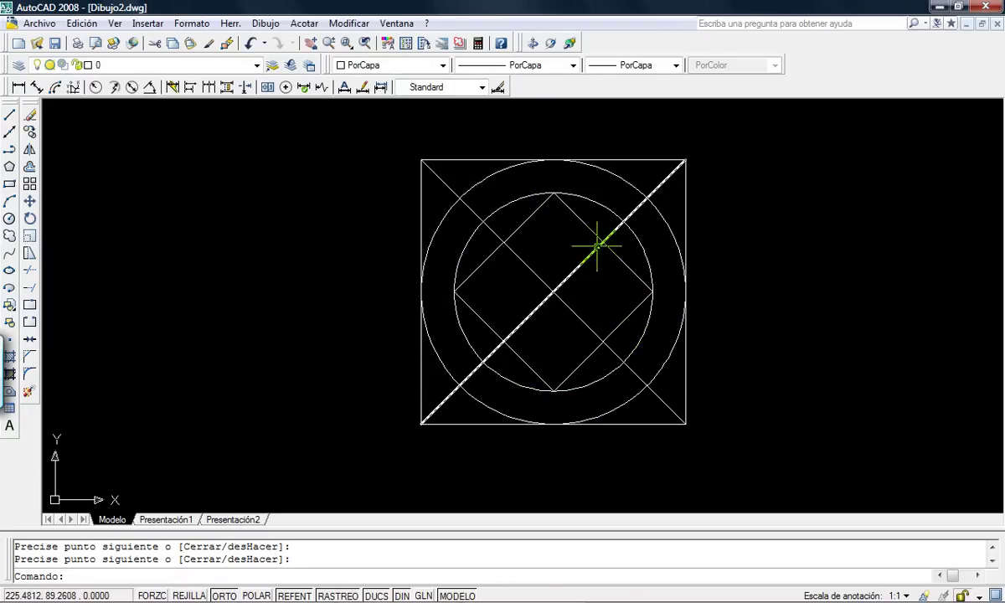
Step: Following the PDF reference, draw the closed eight-segment star in AutoCAD, alternating between the inner circle's quadrant points and the opposite side midpoints of the rotated square
{"action": "left_click", "coordinate": [322, 592]}
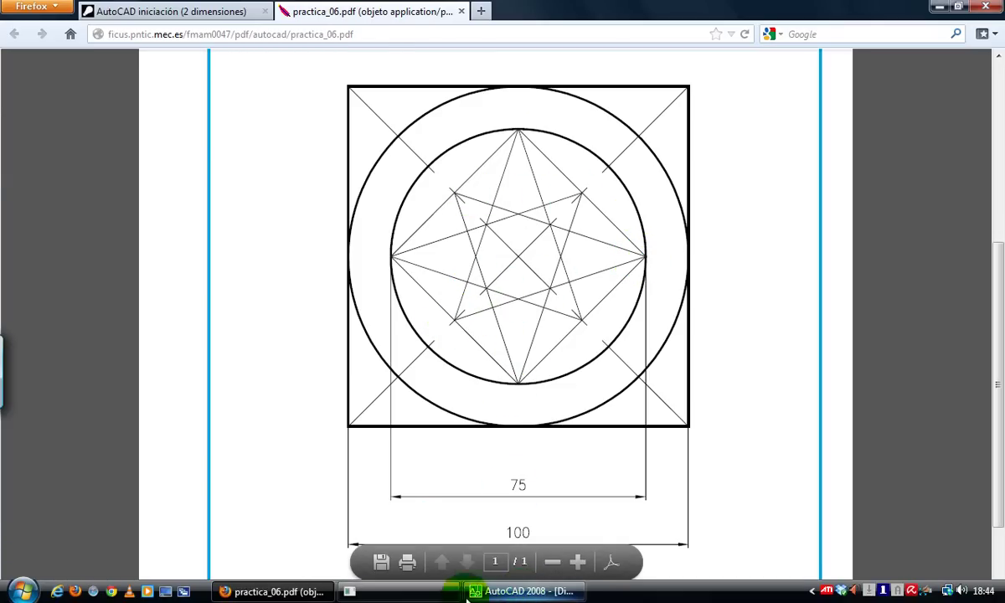
{"action": "left_click", "coordinate": [530, 592]}
{"action": "left_click", "coordinate": [7, 119]}
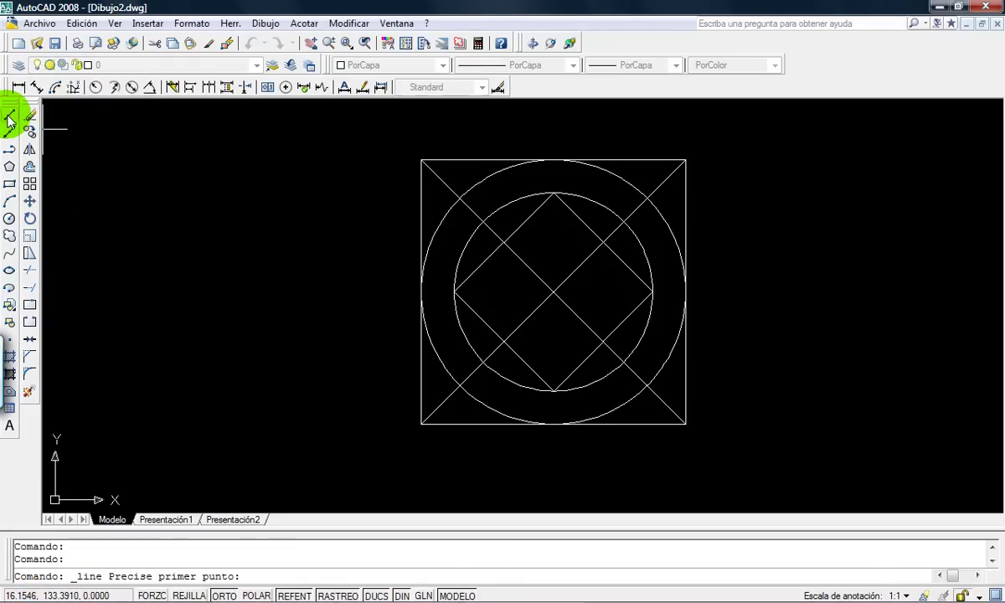
{"action": "left_click", "coordinate": [552, 194]}
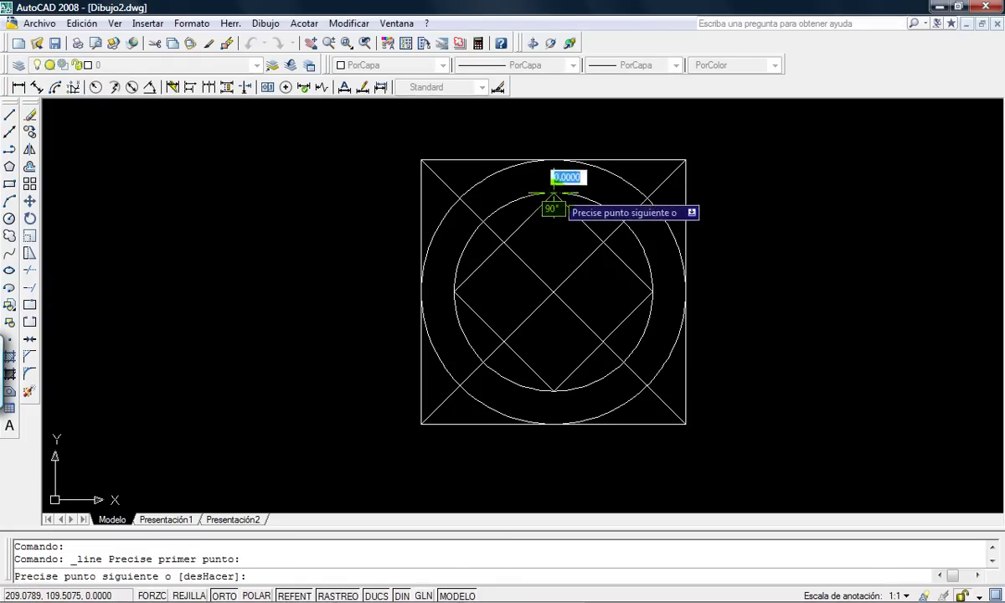
{"action": "left_click", "coordinate": [503, 341]}
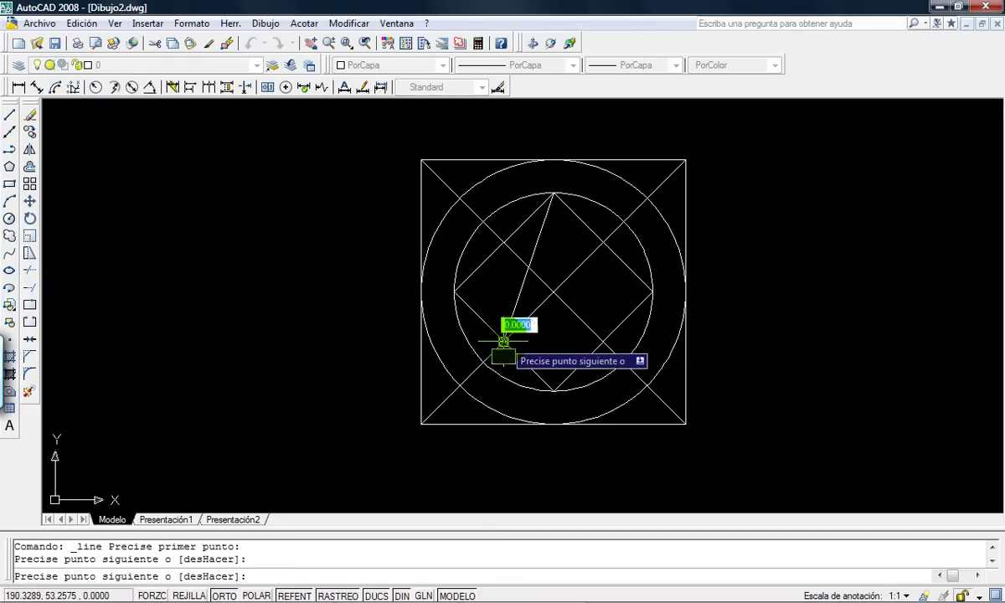
{"action": "left_click", "coordinate": [652, 291]}
{"action": "left_click", "coordinate": [503, 243]}
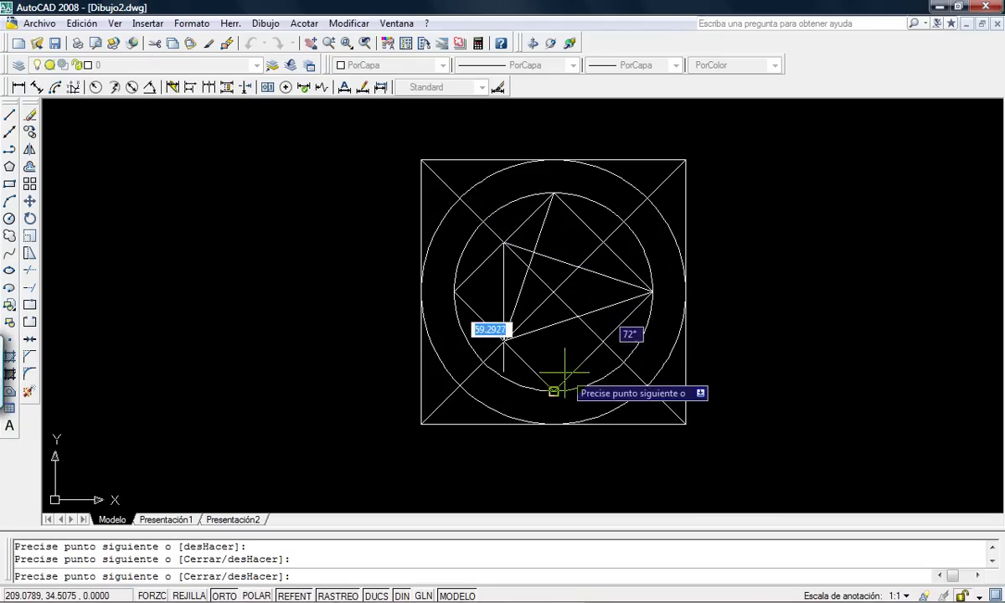
{"action": "left_click", "coordinate": [552, 389]}
{"action": "left_click", "coordinate": [603, 243]}
{"action": "left_click", "coordinate": [453, 292]}
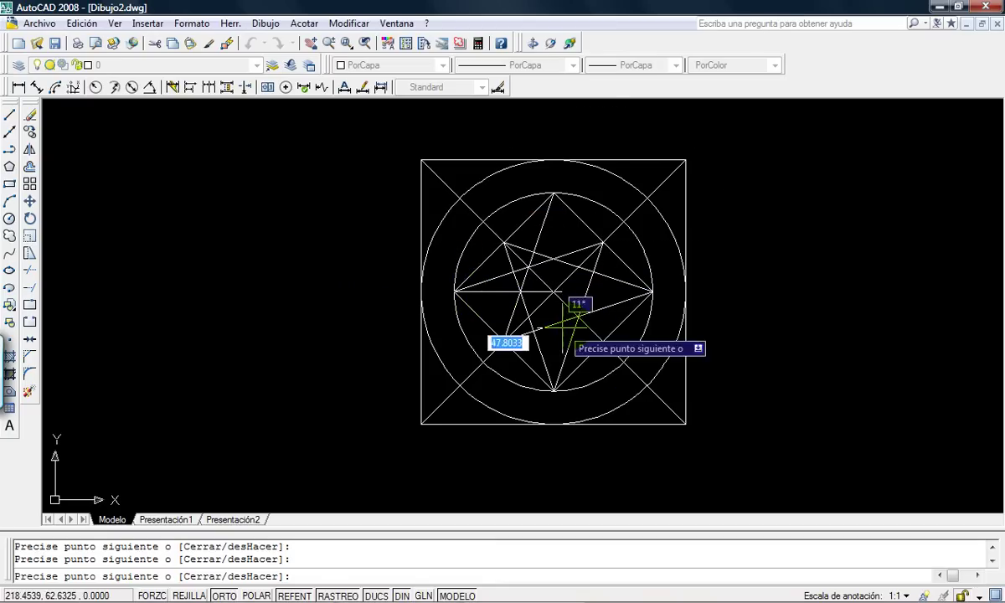
{"action": "left_click", "coordinate": [603, 342]}
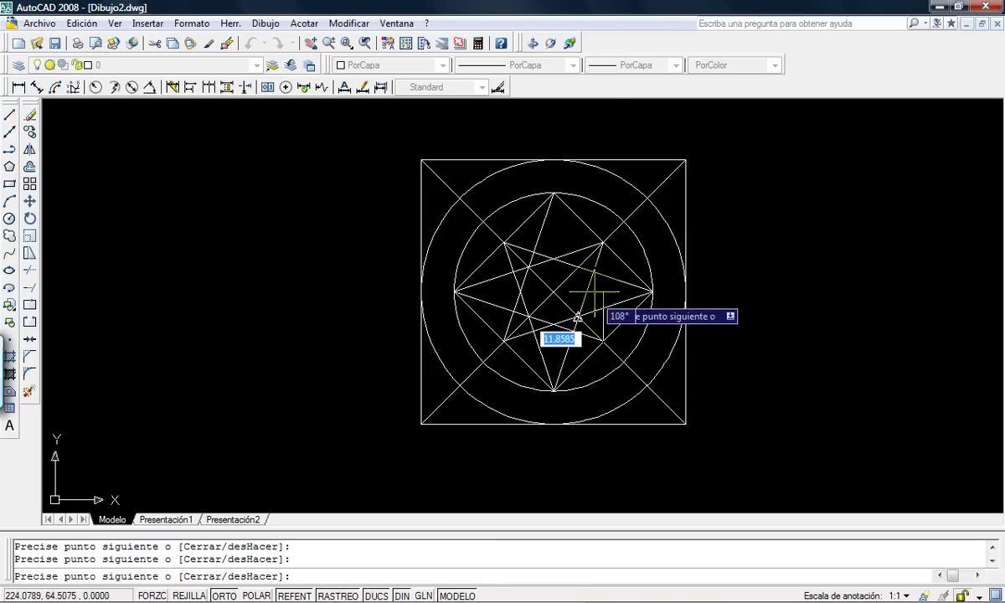
{"action": "left_click", "coordinate": [553, 194]}
{"action": "key", "text": "Escape"}
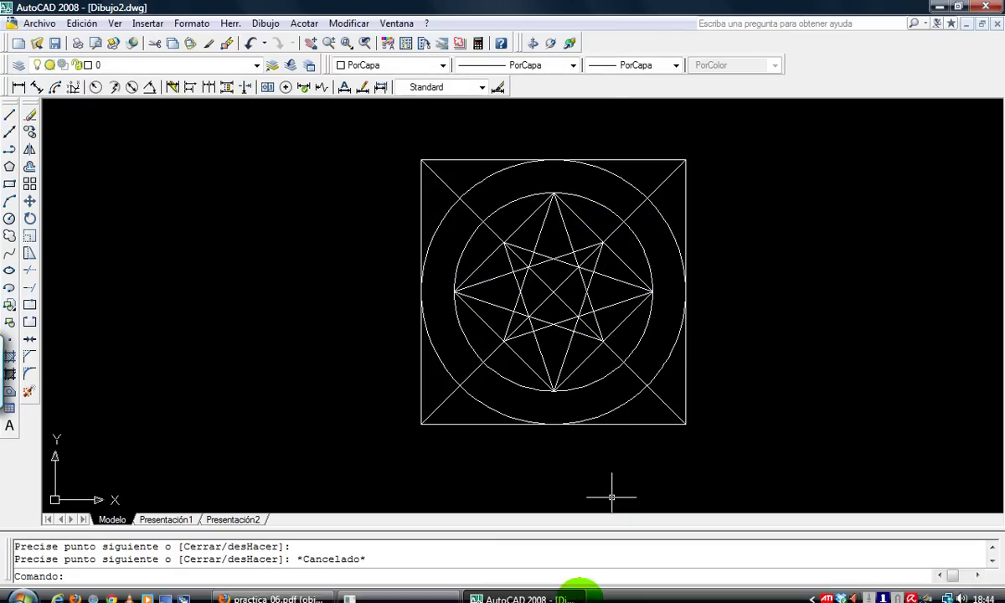
Step: Review the line types in the PDF reference, return to AutoCAD and create three new layers in the layer properties manager
{"action": "left_click", "coordinate": [293, 596]}
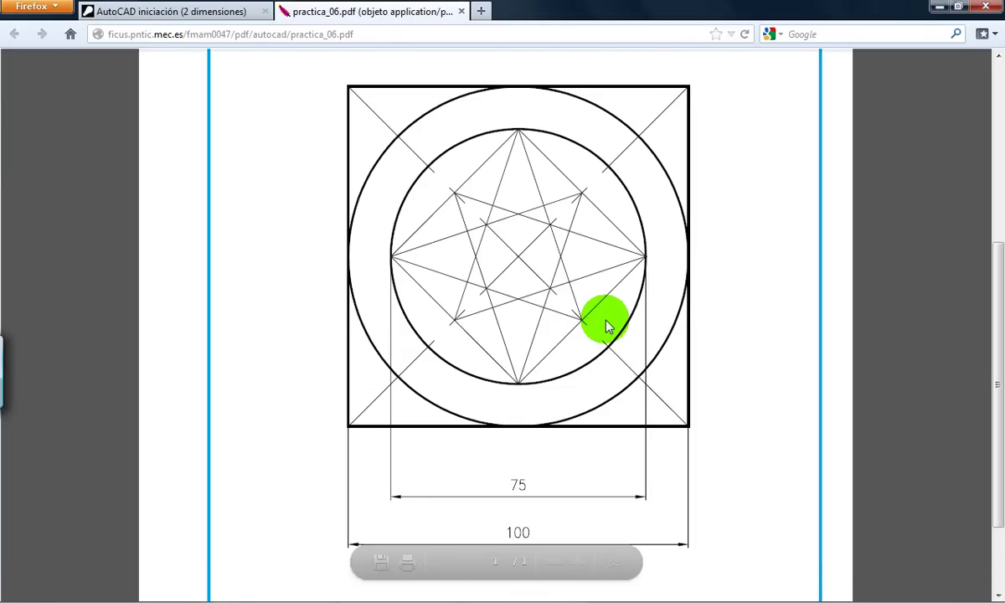
{"action": "scroll", "coordinate": [607, 325], "scroll_direction": "up", "scroll_amount": 1}
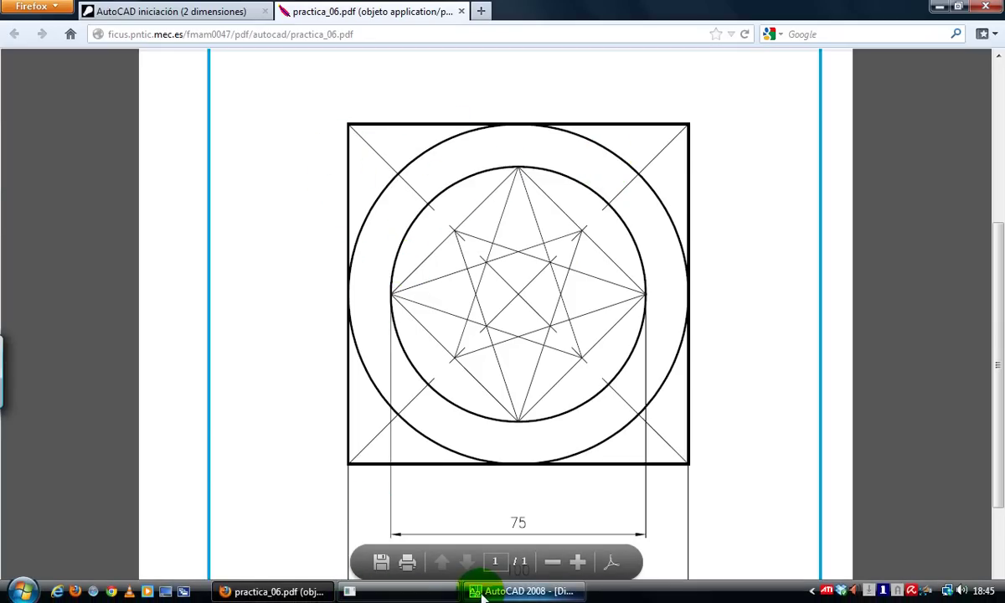
{"action": "mouse_move", "coordinate": [489, 596]}
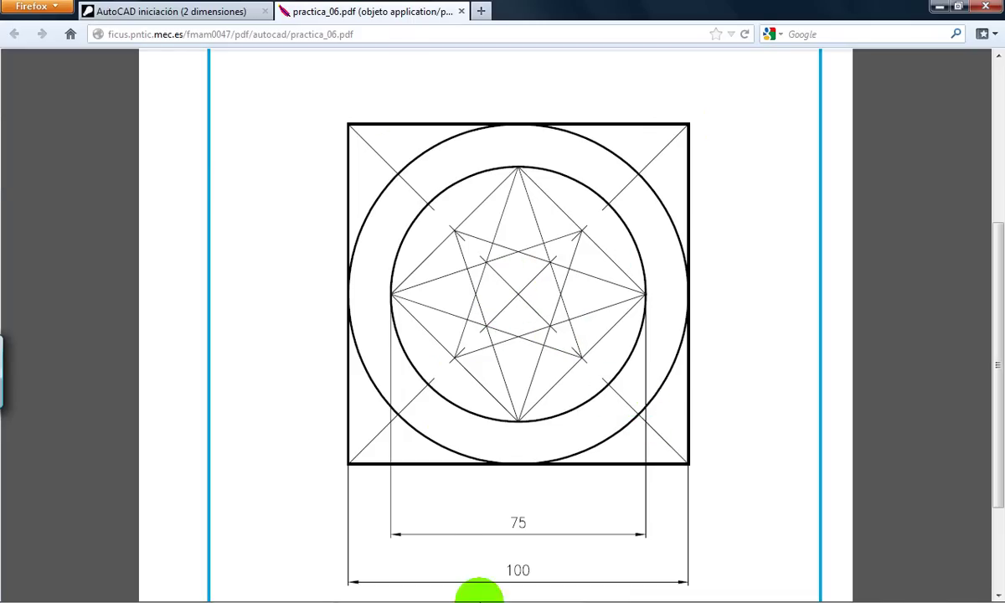
{"action": "mouse_move", "coordinate": [460, 587]}
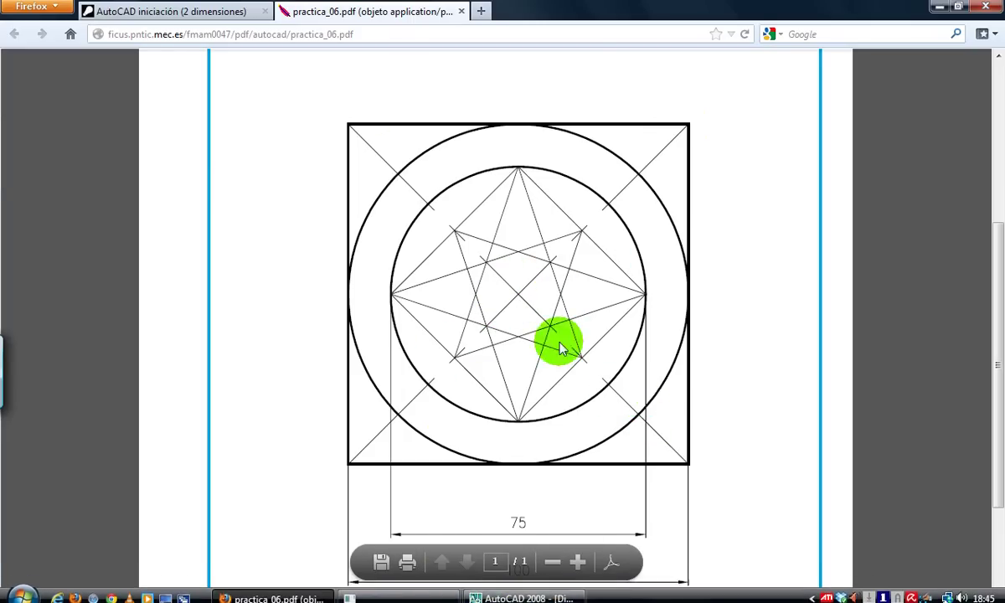
{"action": "left_click", "coordinate": [517, 591]}
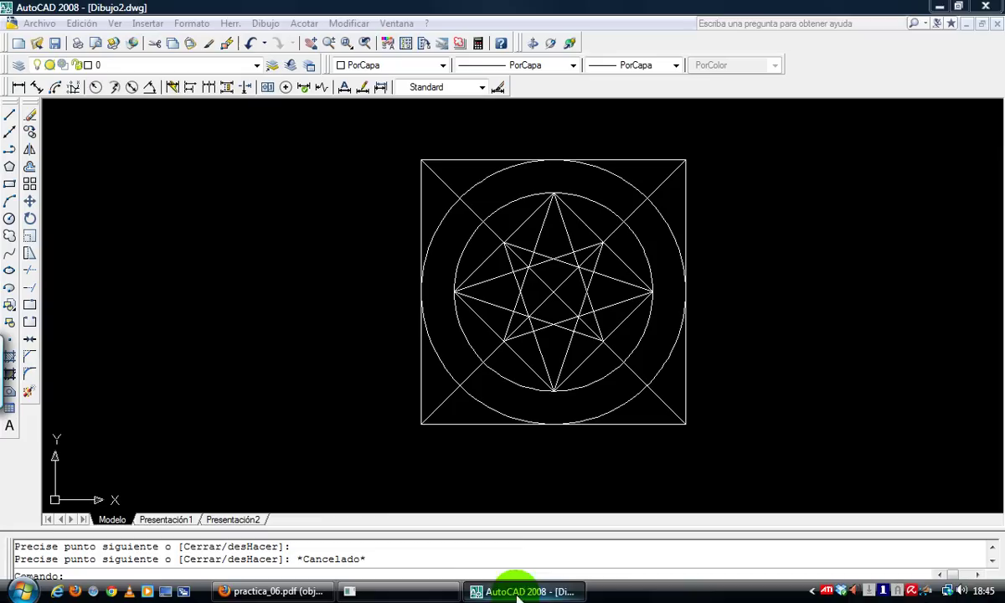
{"action": "left_click", "coordinate": [18, 66]}
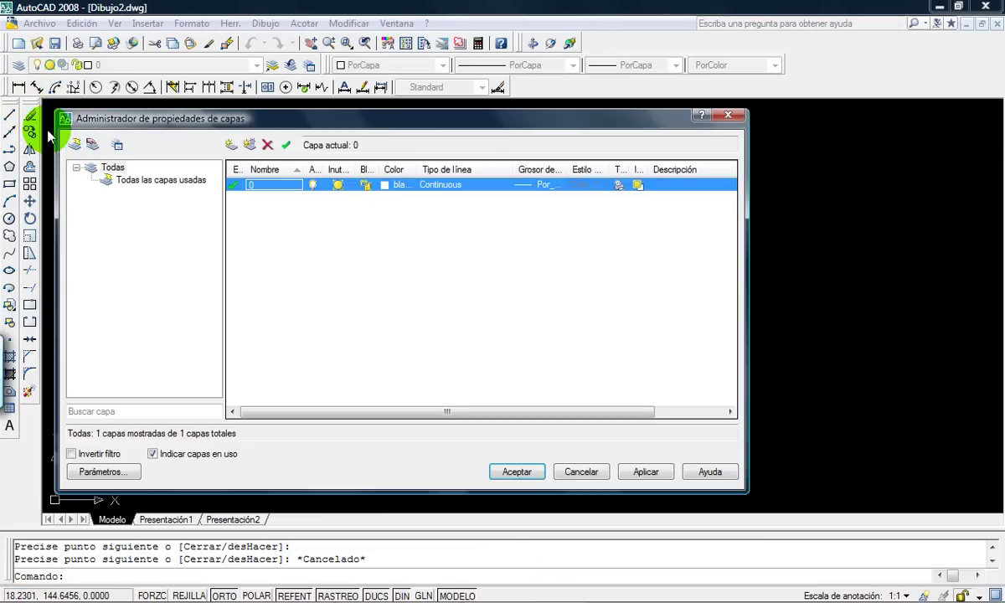
{"action": "left_click", "coordinate": [232, 145]}
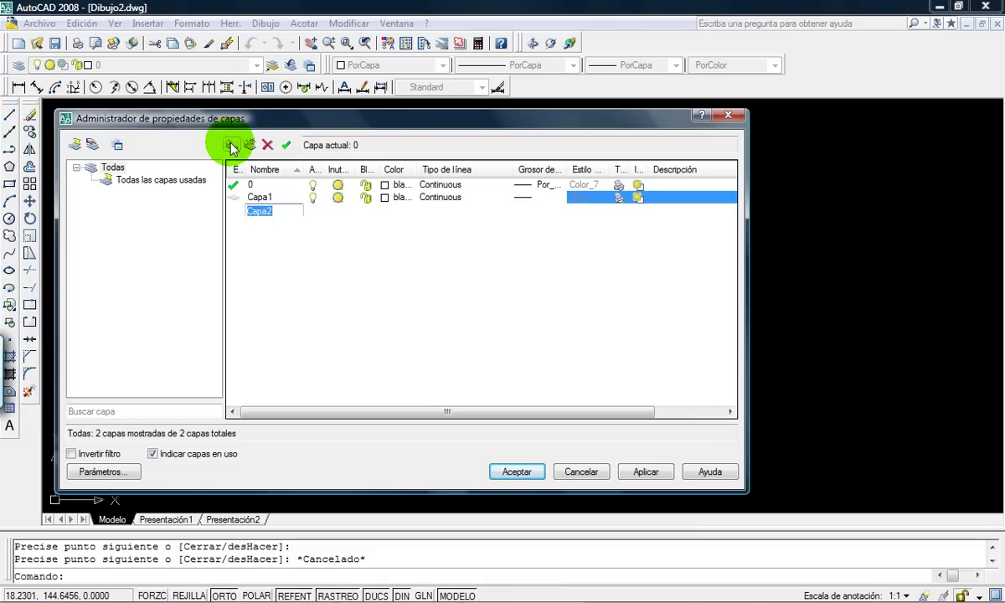
{"action": "left_click", "coordinate": [232, 145]}
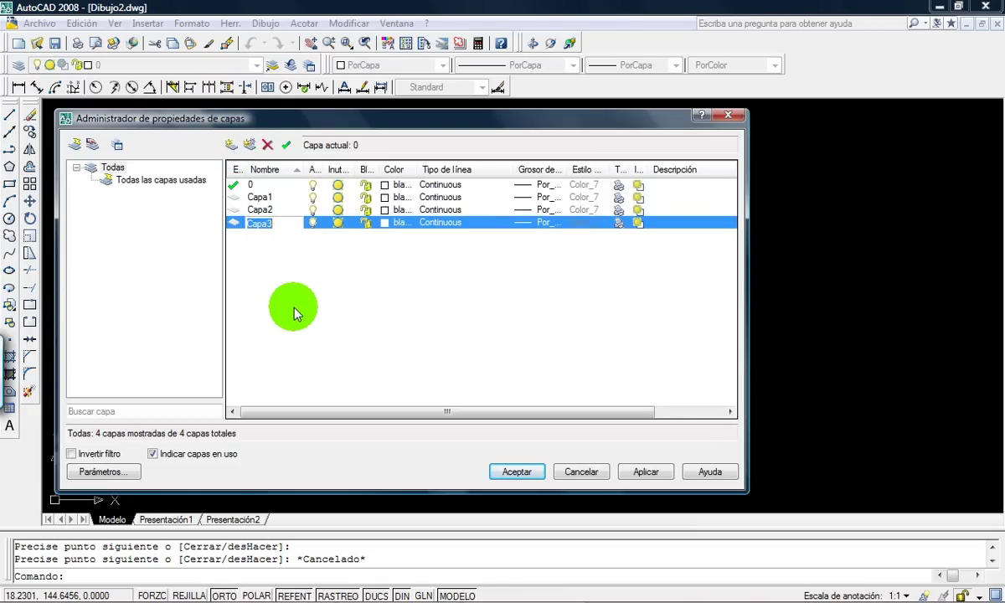
Step: Name the third new layer figura, the first one ejes and the second one auxiliar
{"action": "type", "text": "figura"}
{"action": "left_click", "coordinate": [260, 198]}
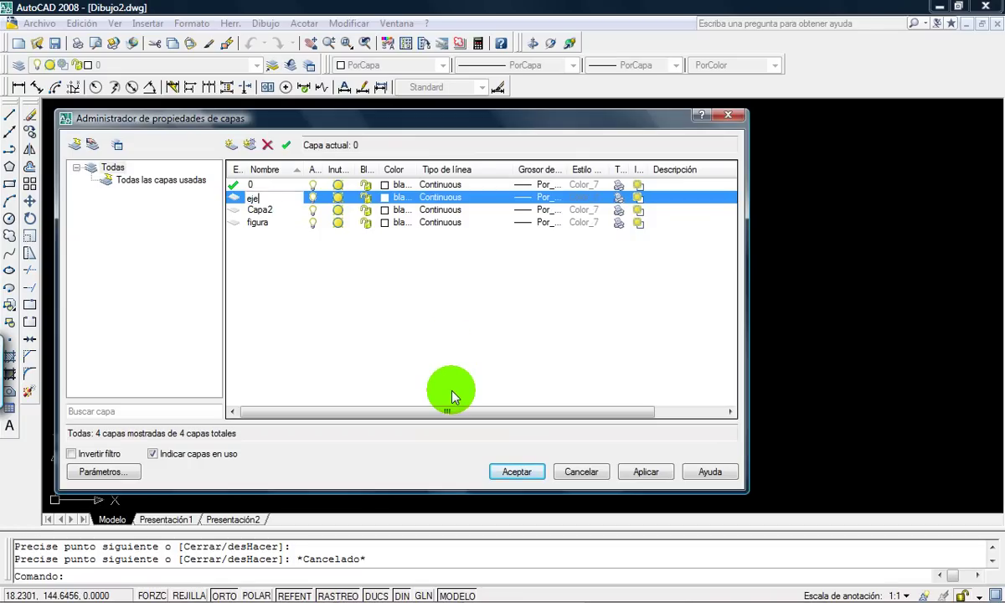
{"action": "left_click", "coordinate": [263, 210]}
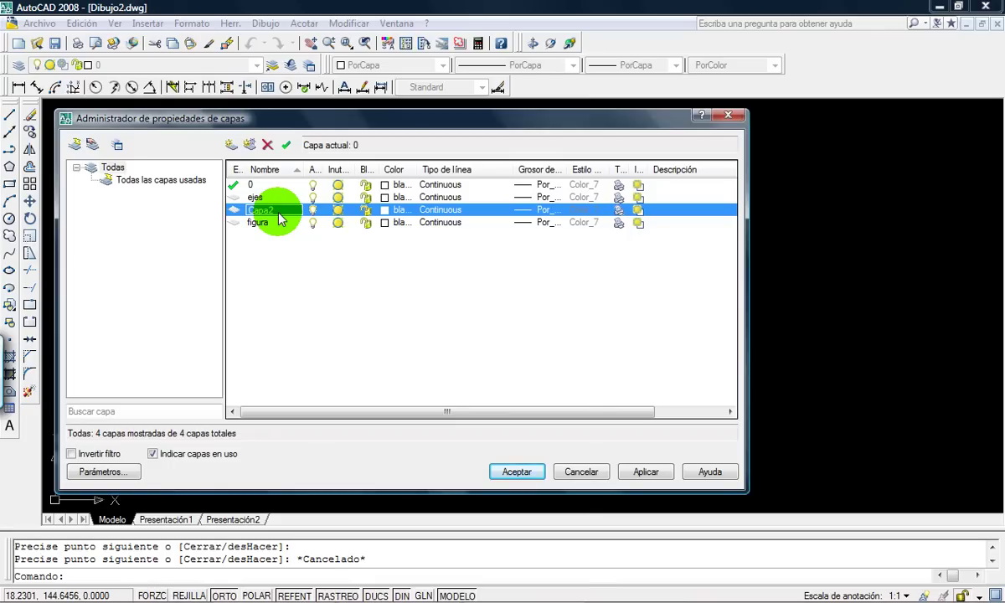
{"action": "right_click", "coordinate": [278, 214]}
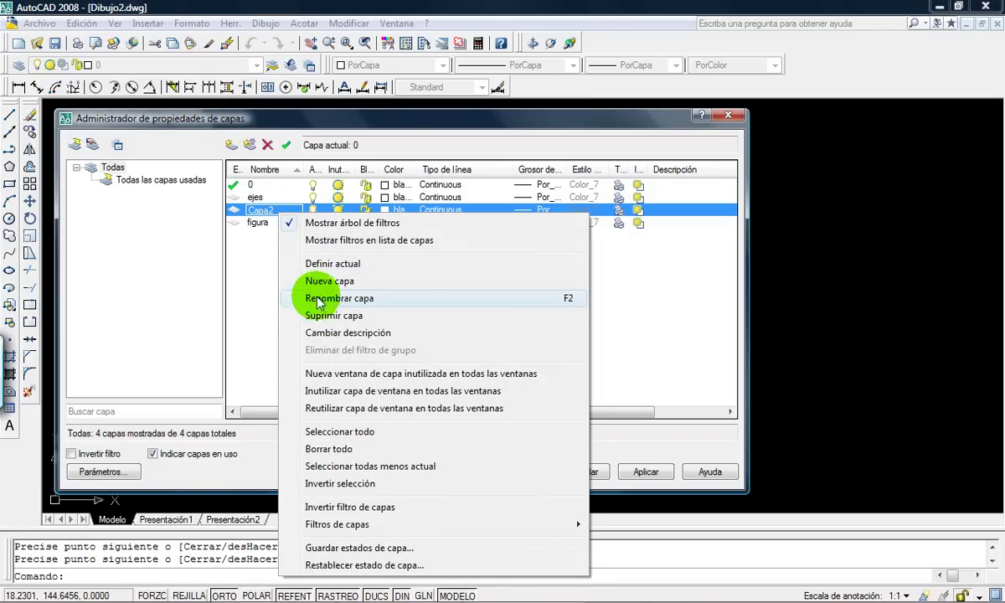
{"action": "left_click", "coordinate": [338, 300]}
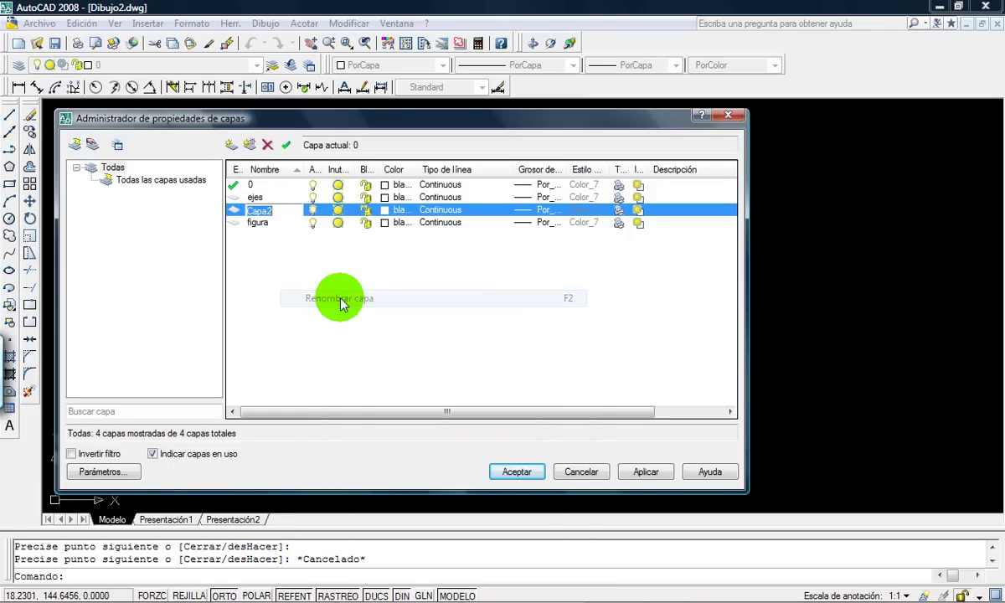
{"action": "type", "text": "auxiliar"}
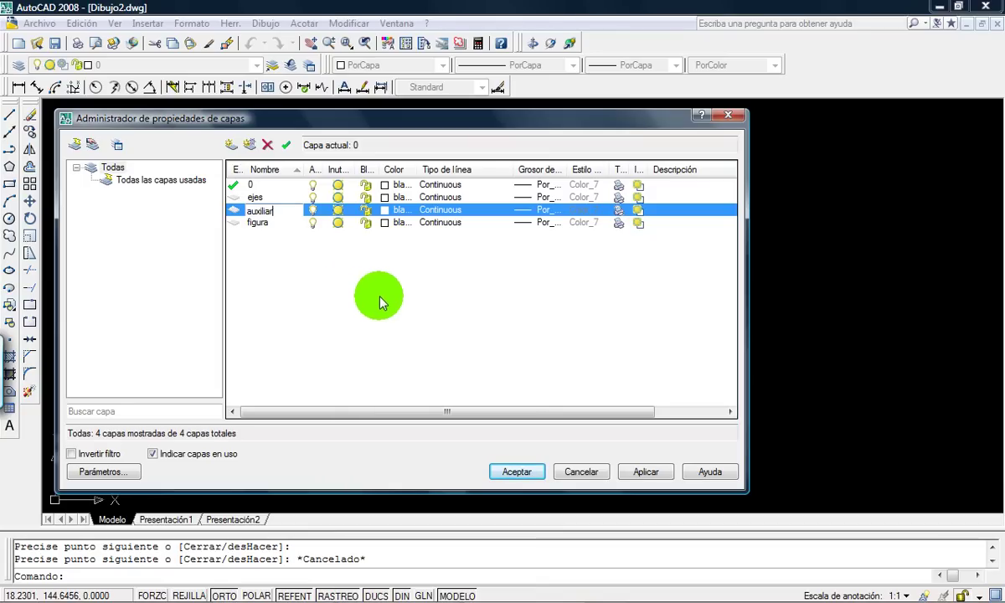
{"action": "key", "text": "Return"}
Step: Set the colour of the figura layer to magenta, index colour 6
{"action": "left_click", "coordinate": [385, 224]}
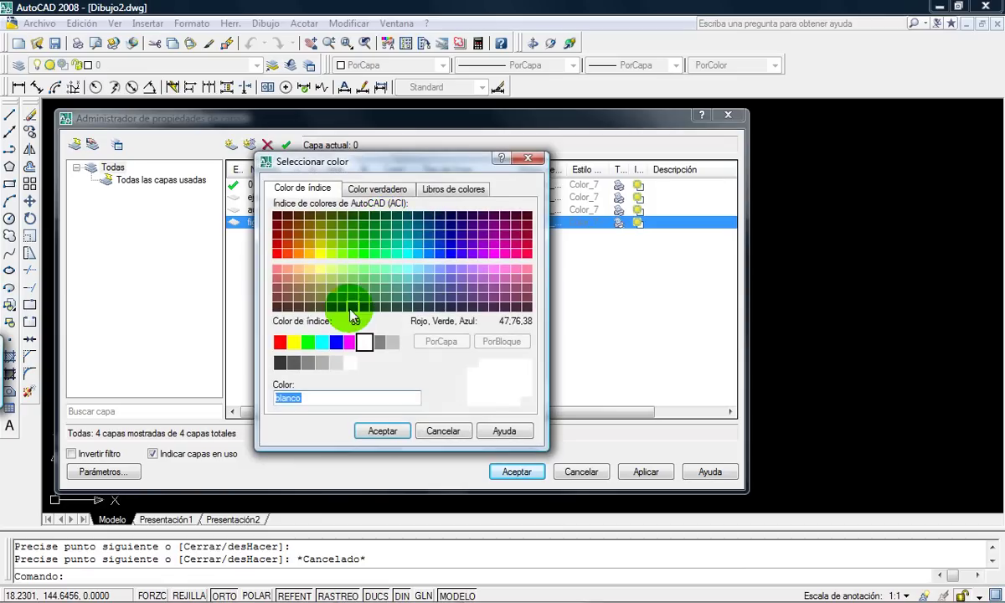
{"action": "left_click", "coordinate": [336, 342]}
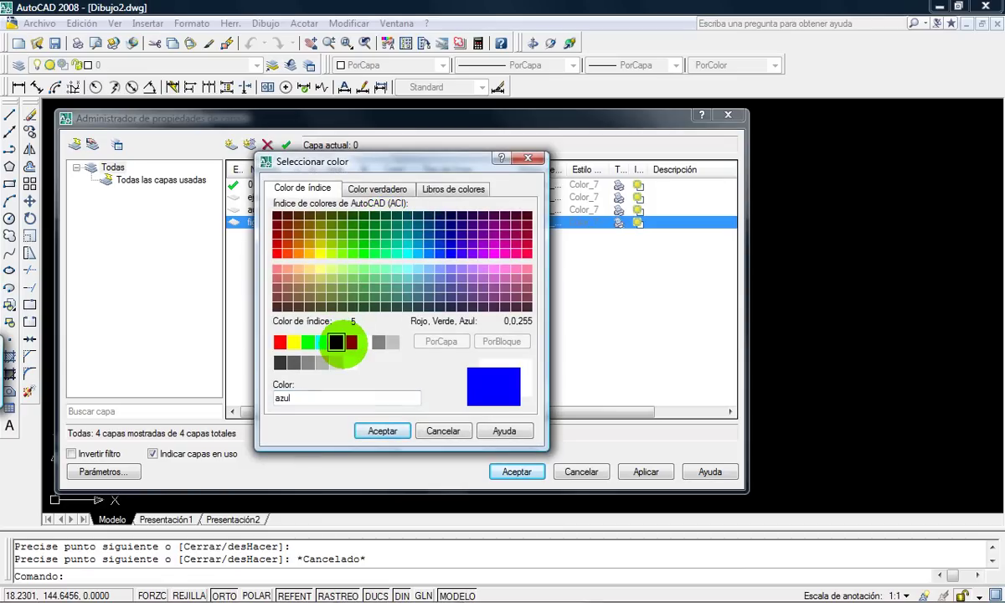
{"action": "left_click", "coordinate": [349, 341]}
{"action": "left_click", "coordinate": [400, 428]}
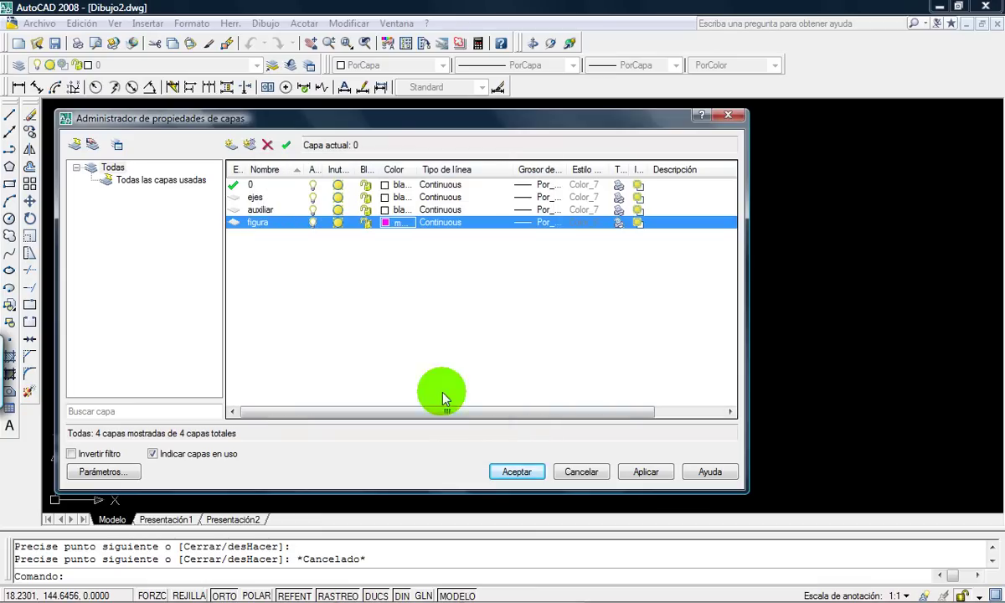
Step: Set the colour of the ejes layer to yellow (amarillo) and the auxiliar layer to index colour 254
{"action": "left_click_drag", "start_coordinate": [410, 169], "coordinate": [465, 169]}
{"action": "left_click", "coordinate": [385, 199]}
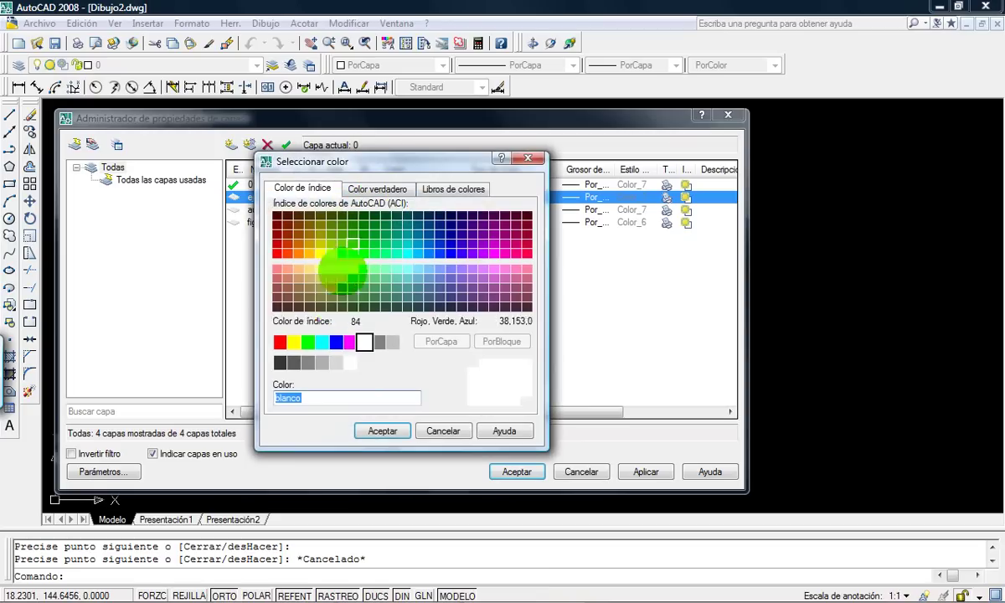
{"action": "left_click", "coordinate": [293, 342]}
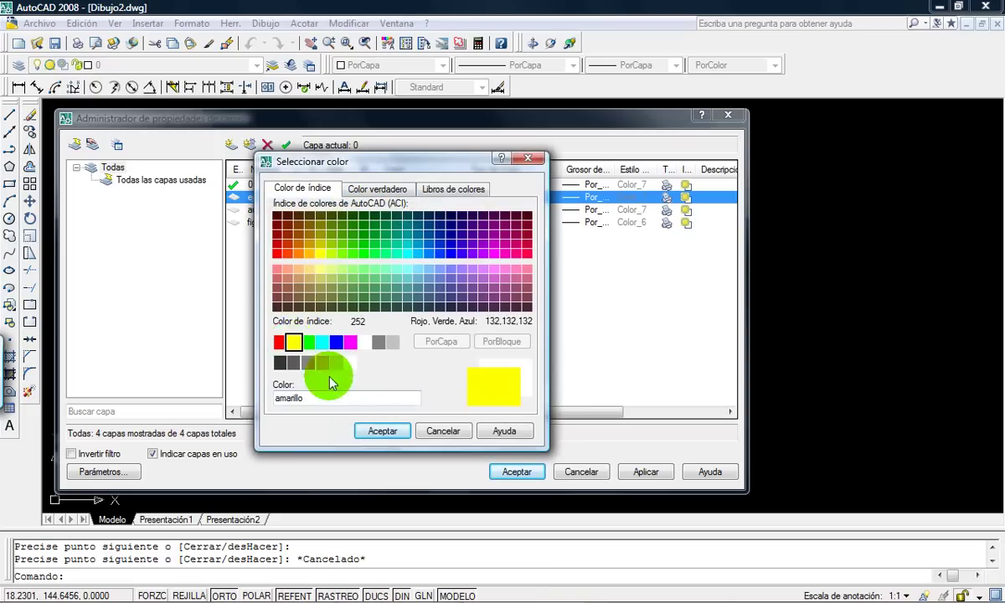
{"action": "left_click", "coordinate": [381, 431]}
{"action": "left_click", "coordinate": [383, 209]}
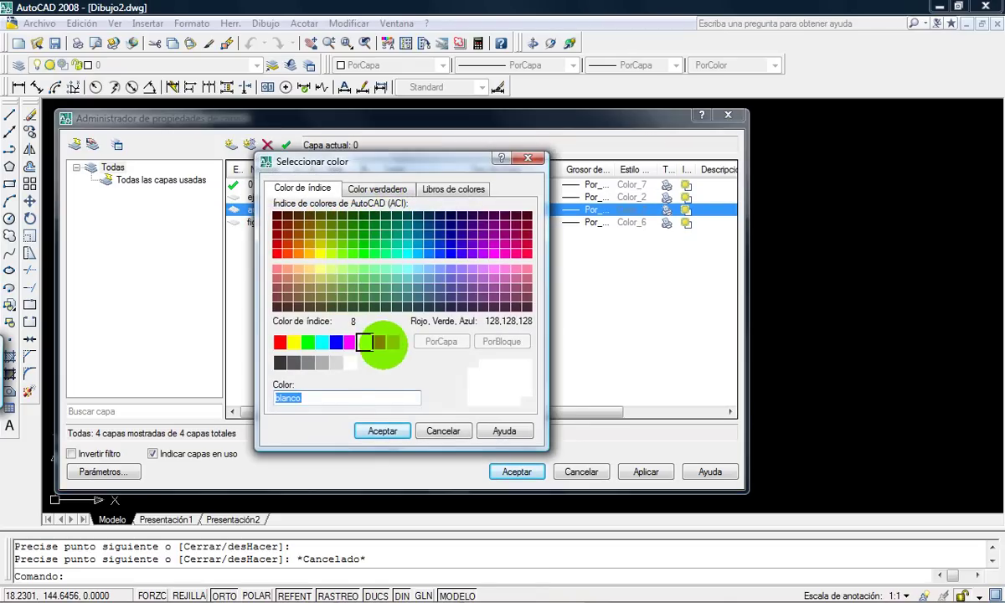
{"action": "left_click", "coordinate": [336, 362]}
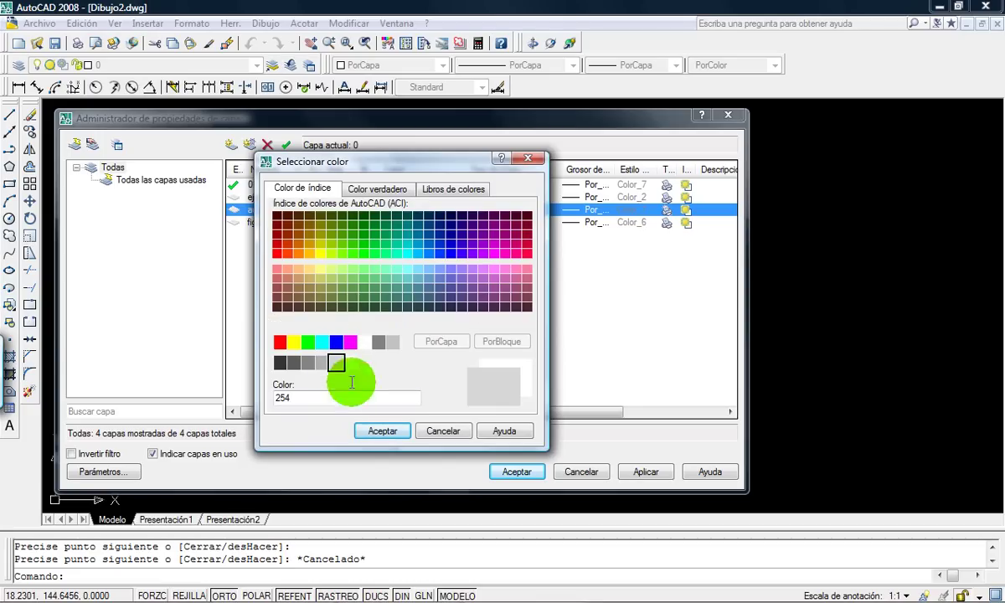
{"action": "left_click", "coordinate": [382, 430]}
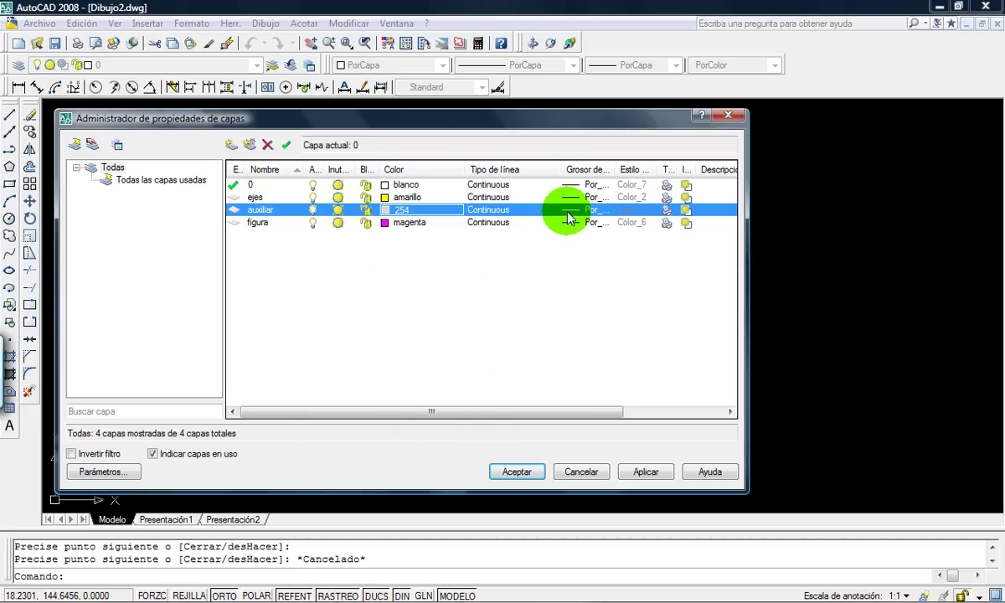
Step: Load the ACAD_ISO08W100 linetype from acad.lin and assign it to the ejes layer
{"action": "left_click_drag", "start_coordinate": [617, 169], "coordinate": [643, 170]}
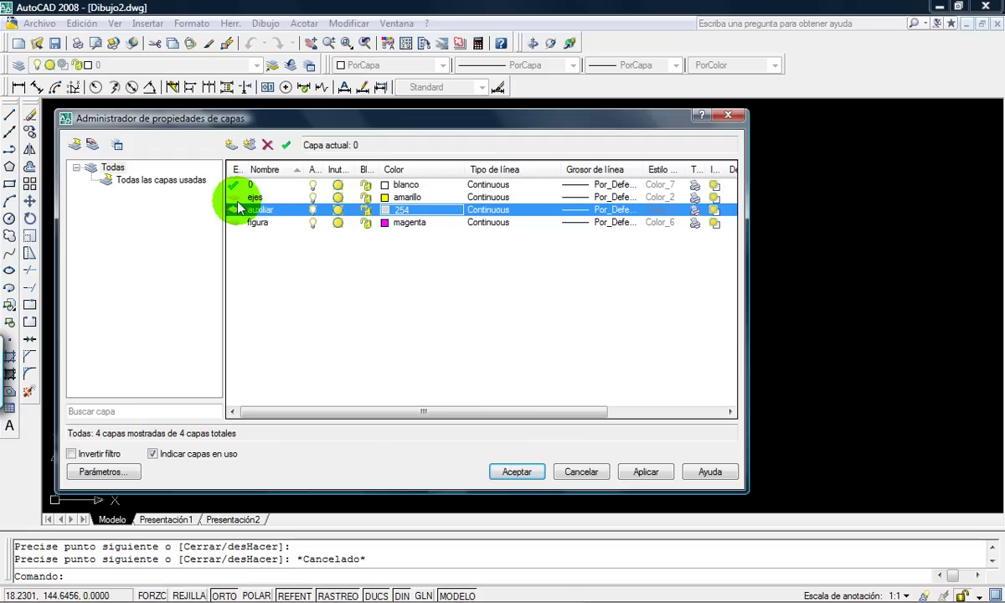
{"action": "left_click", "coordinate": [480, 197]}
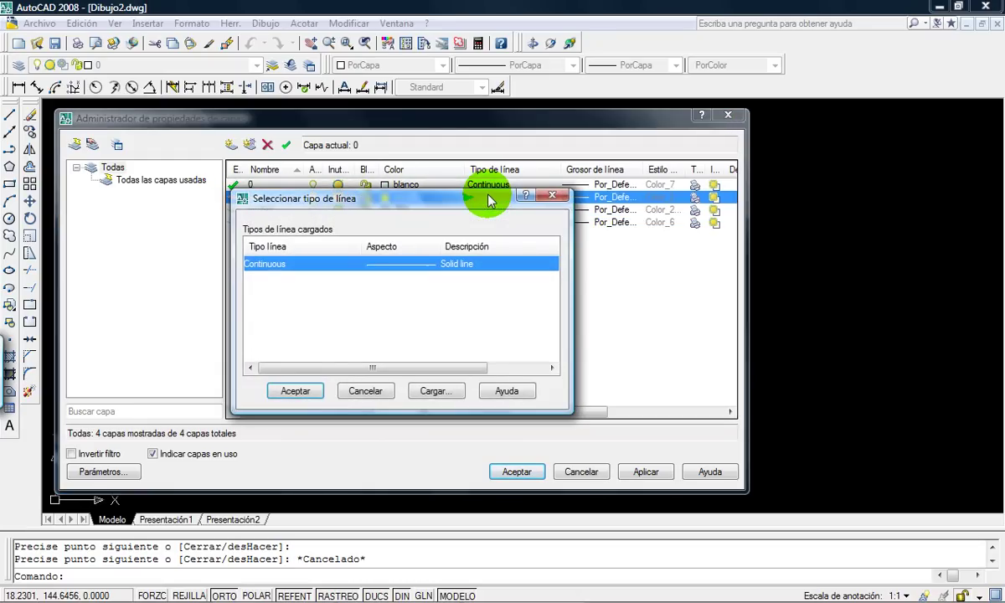
{"action": "left_click_drag", "start_coordinate": [490, 200], "coordinate": [503, 252]}
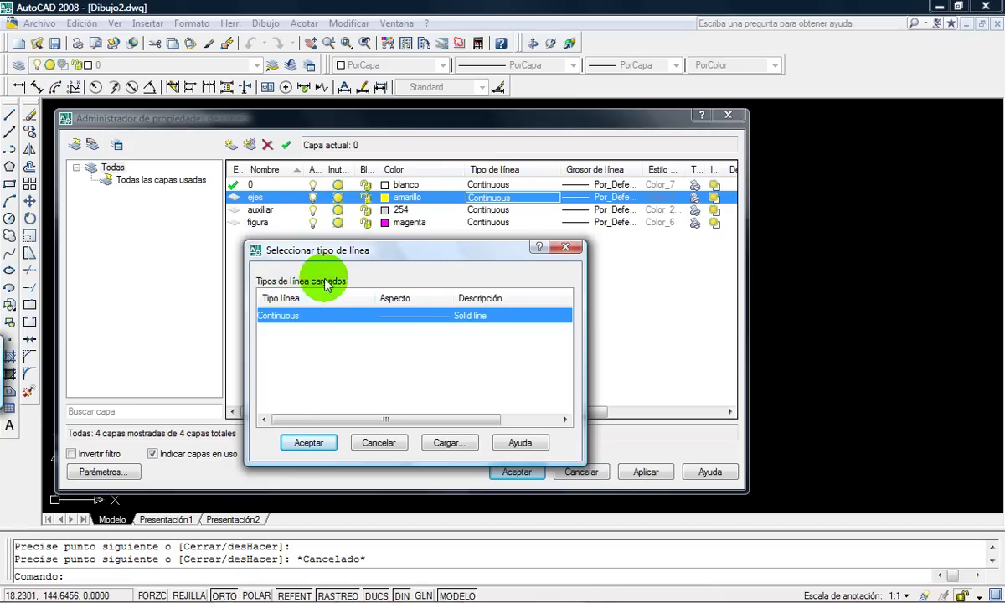
{"action": "left_click", "coordinate": [435, 444]}
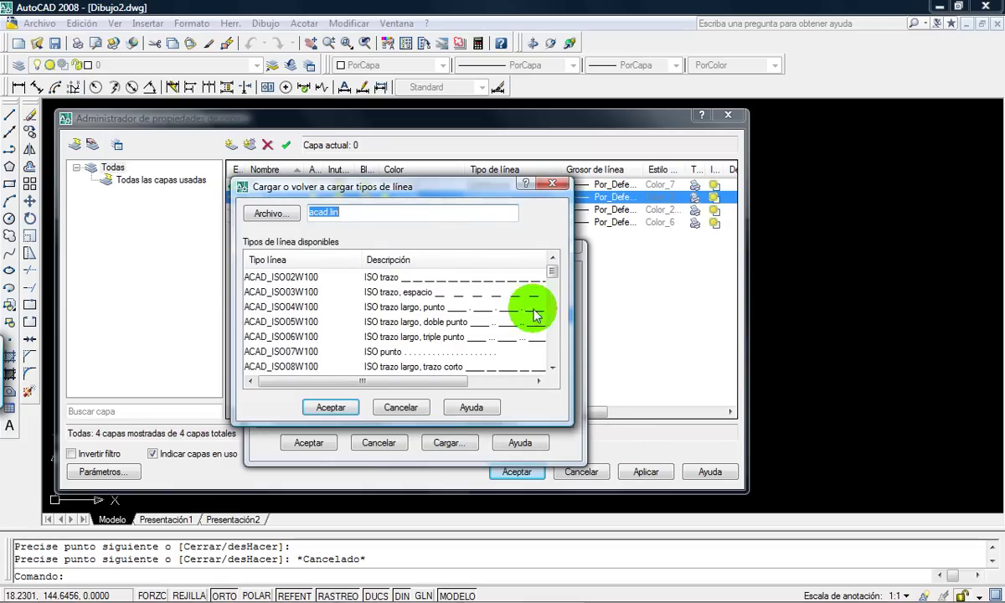
{"action": "left_click_drag", "start_coordinate": [551, 274], "coordinate": [520, 242]}
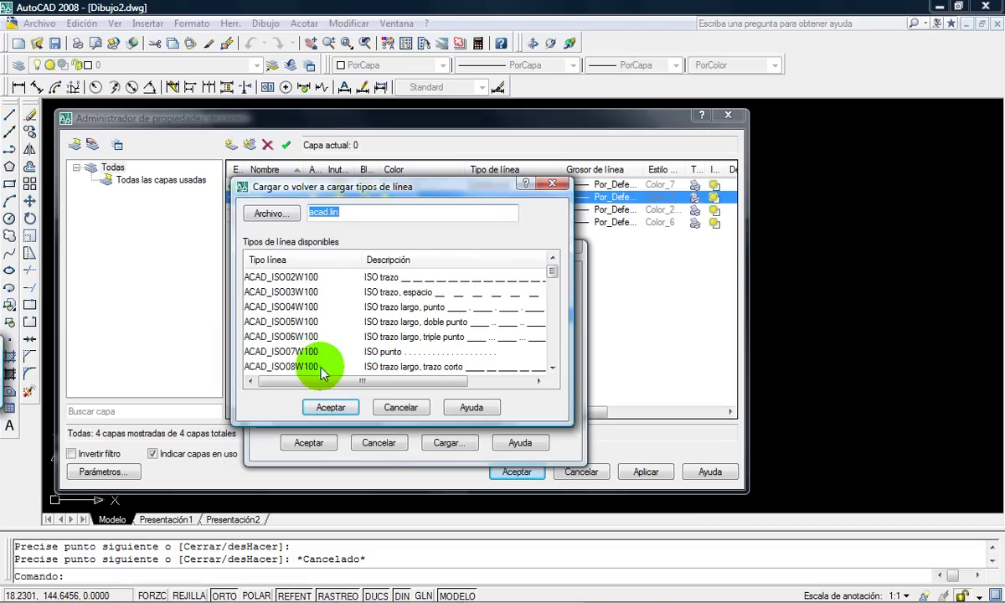
{"action": "left_click", "coordinate": [278, 369]}
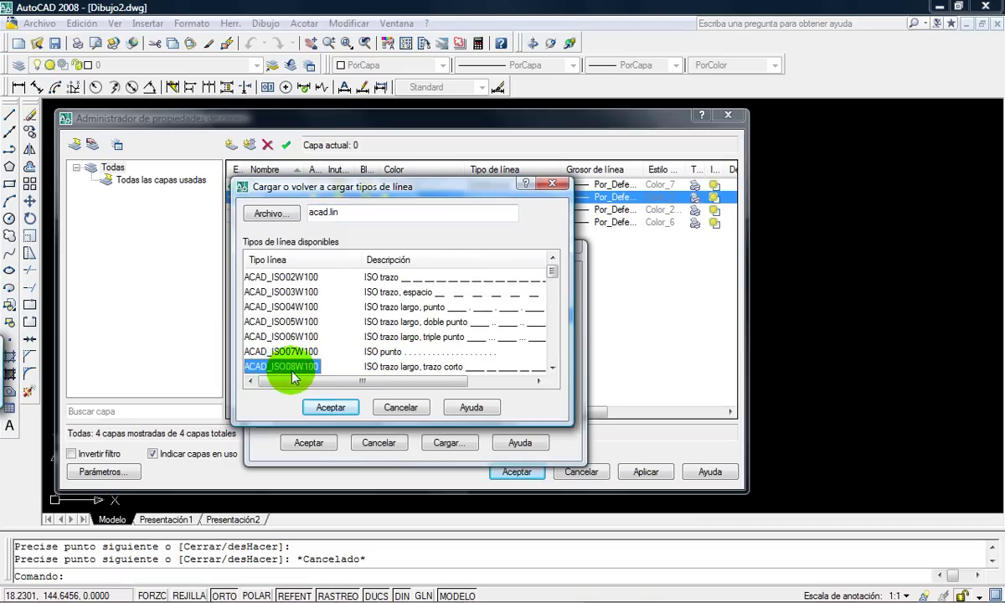
{"action": "left_click", "coordinate": [328, 407]}
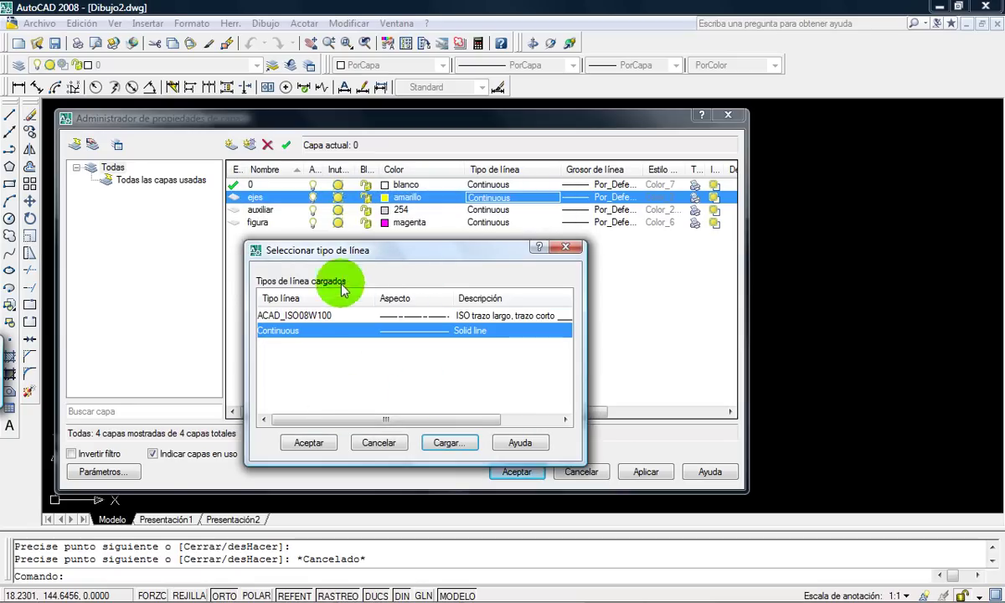
{"action": "left_click", "coordinate": [293, 315]}
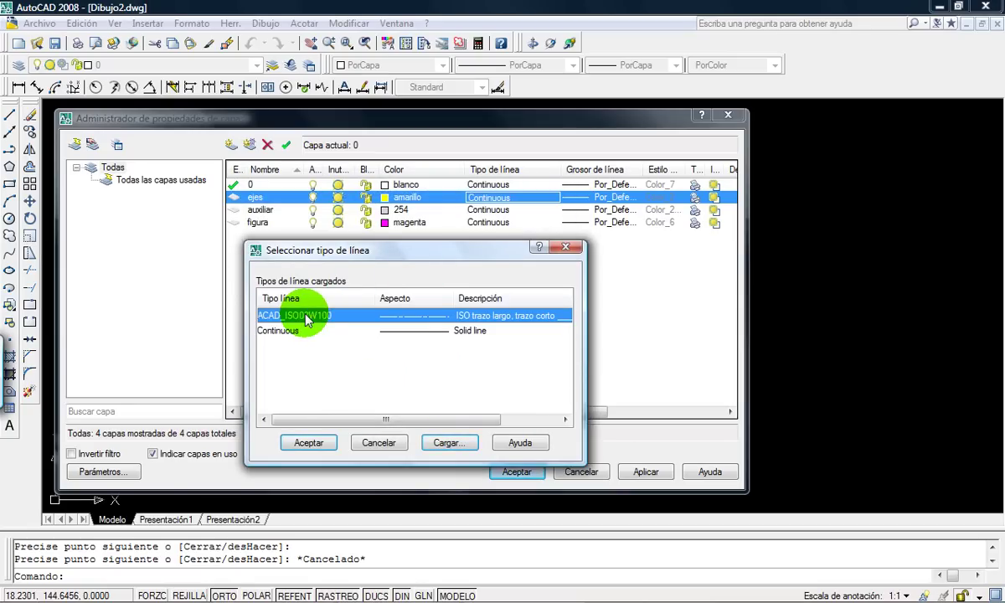
{"action": "left_click", "coordinate": [306, 443]}
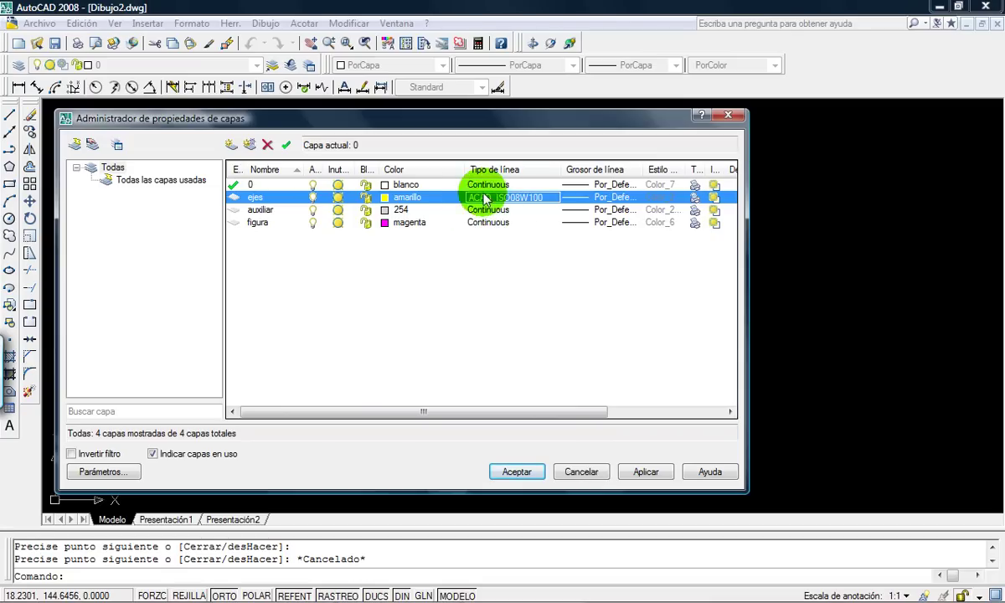
Step: Set the lineweight of the ejes and auxiliar layers to 0.20 mm
{"action": "left_click", "coordinate": [594, 201]}
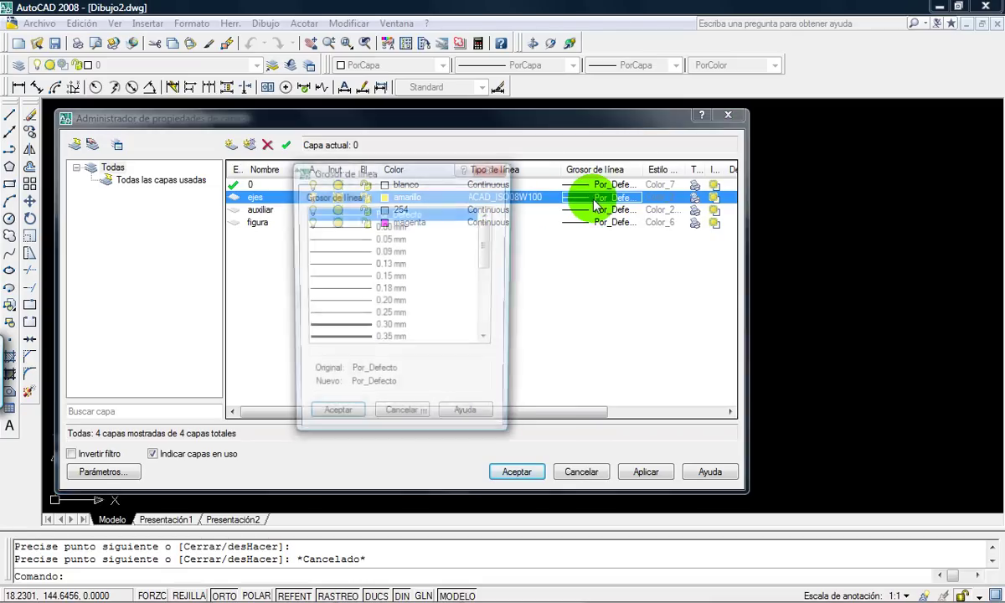
{"action": "left_click", "coordinate": [336, 302]}
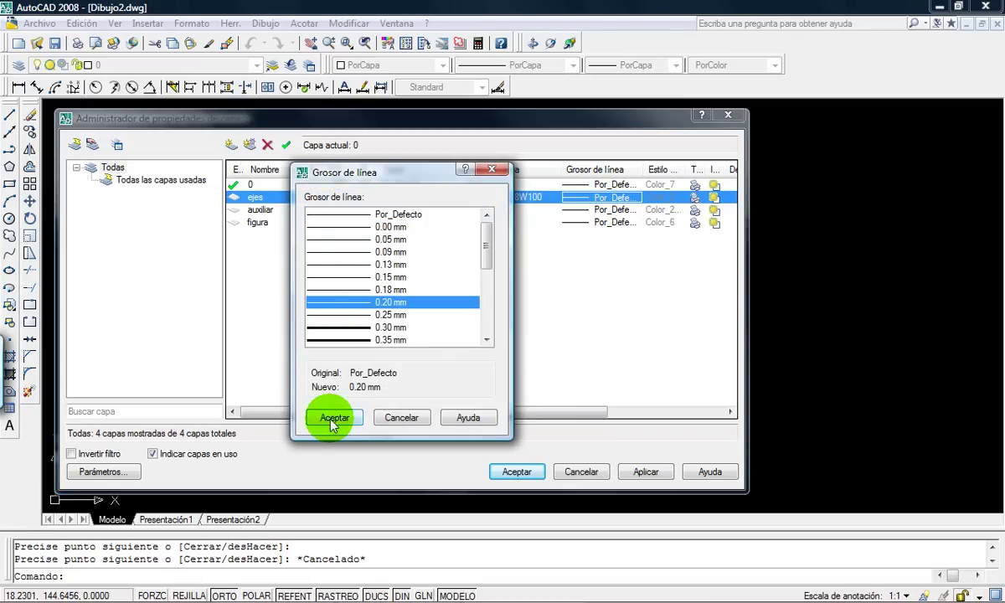
{"action": "left_click", "coordinate": [332, 417]}
{"action": "left_click", "coordinate": [612, 211]}
{"action": "left_click", "coordinate": [611, 213]}
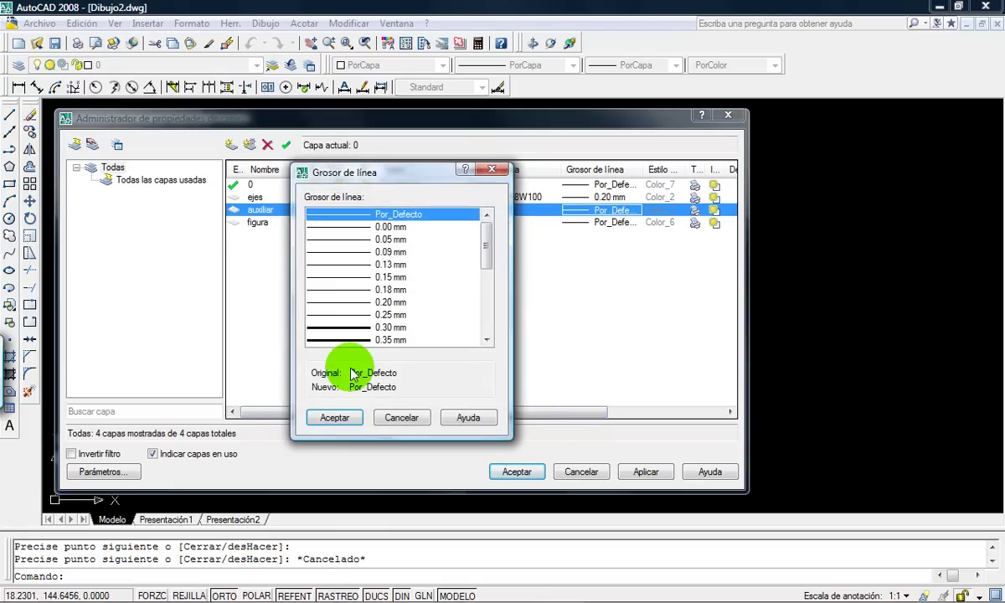
{"action": "left_click", "coordinate": [339, 302]}
{"action": "left_click", "coordinate": [339, 418]}
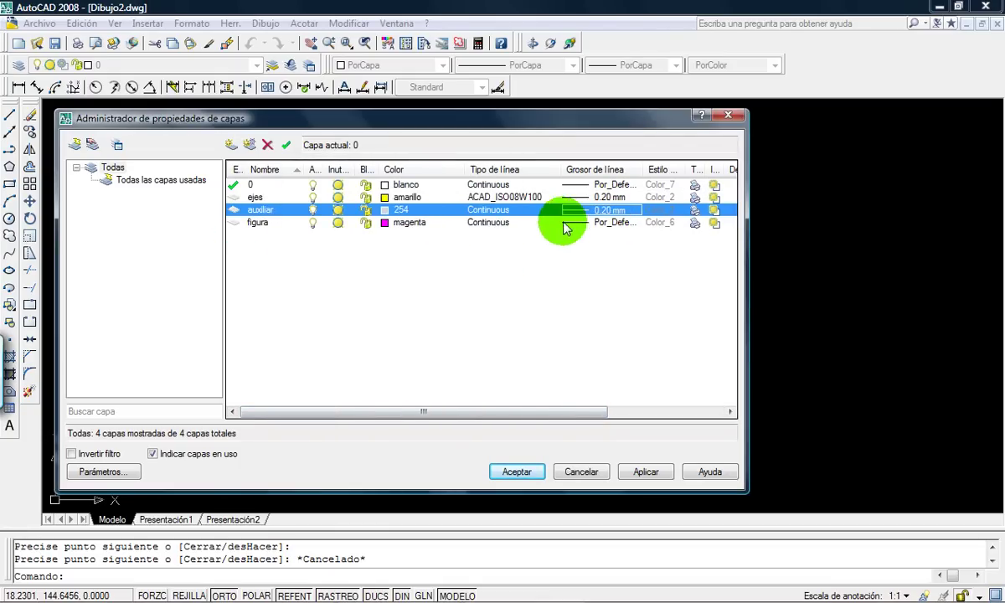
Step: Set the lineweight of the figura layer to 0.80 mm, apply the layer settings and close the layer manager
{"action": "left_click", "coordinate": [578, 222]}
{"action": "scroll", "coordinate": [400, 283], "scroll_direction": "down", "scroll_amount": 4}
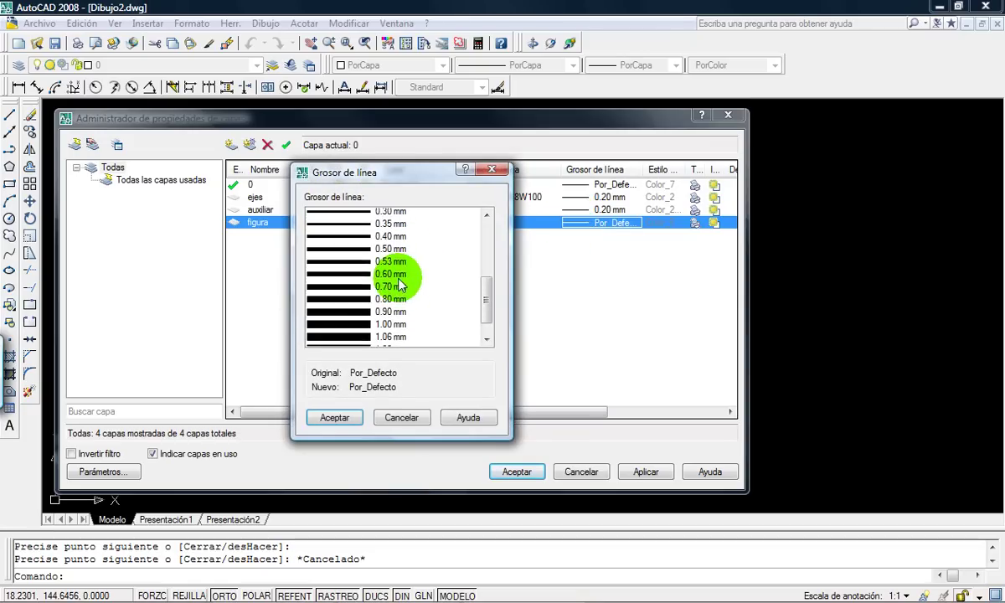
{"action": "left_click", "coordinate": [390, 265]}
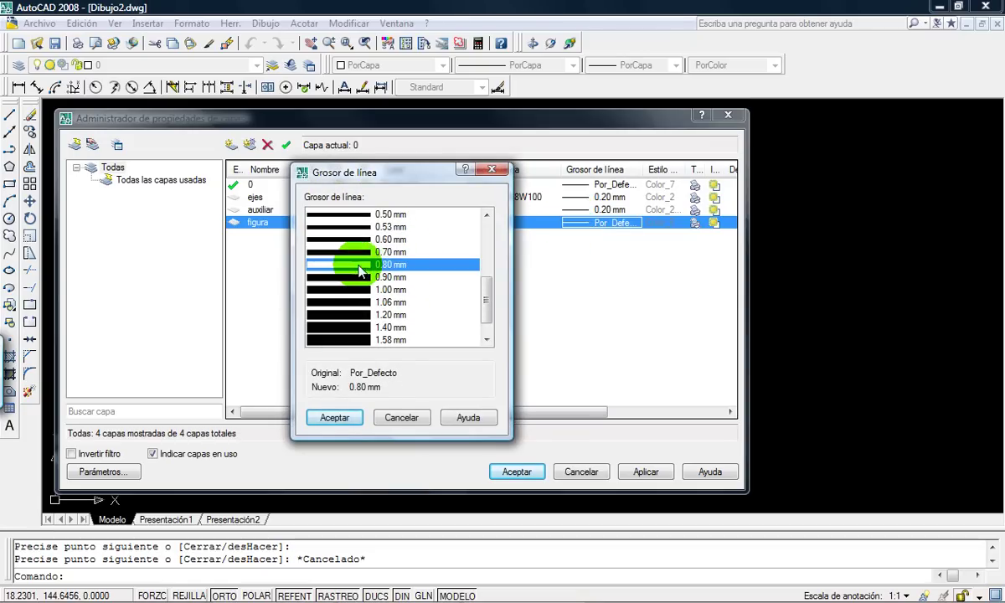
{"action": "left_click", "coordinate": [328, 418]}
{"action": "left_click", "coordinate": [653, 477]}
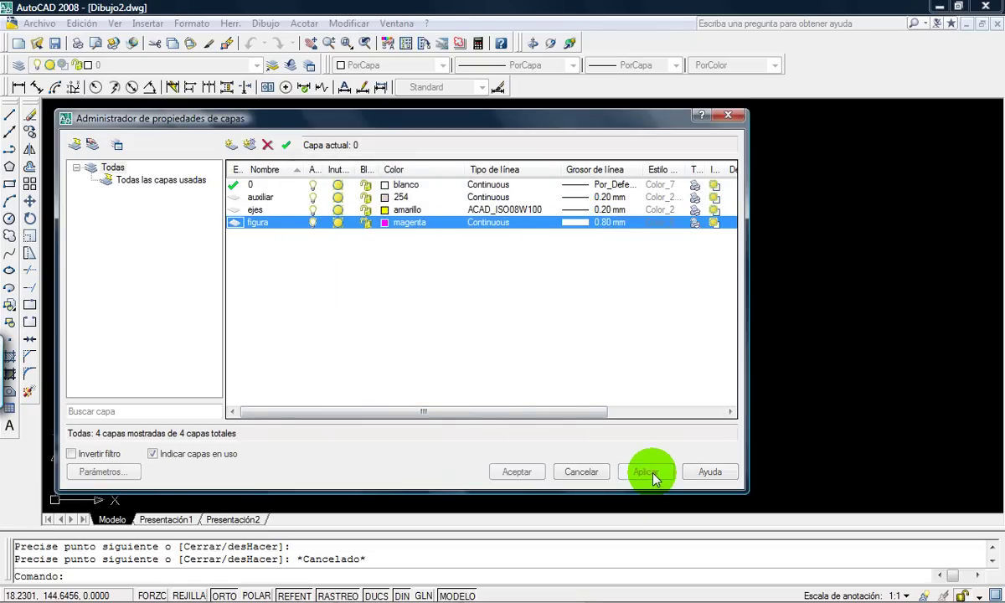
{"action": "left_click", "coordinate": [517, 471]}
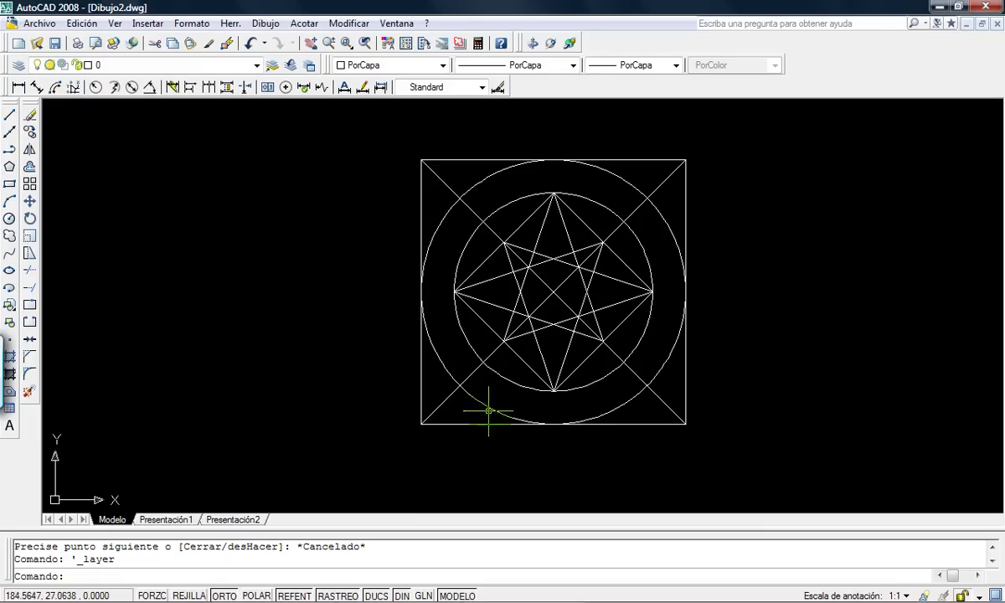
Step: Move the outer square and both circles to the figura layer, then clear the selection
{"action": "left_click", "coordinate": [631, 449]}
{"action": "left_click", "coordinate": [588, 383]}
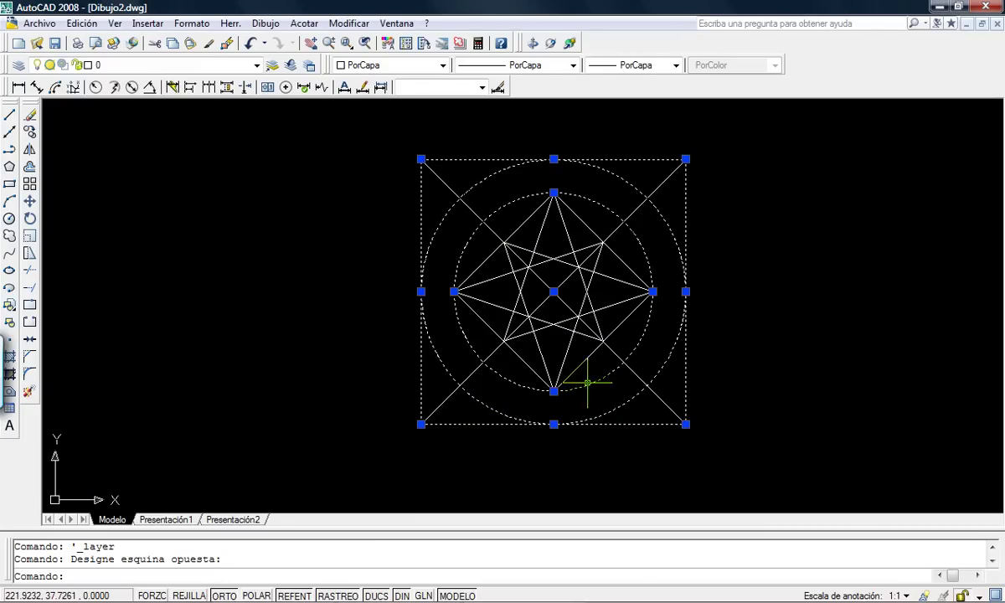
{"action": "left_click", "coordinate": [123, 65]}
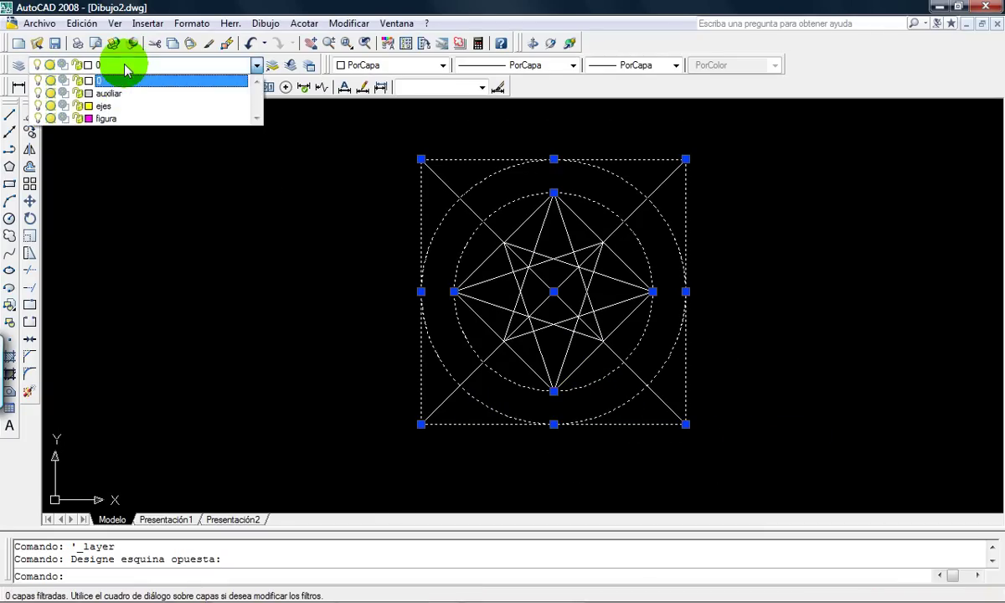
{"action": "left_click", "coordinate": [104, 118]}
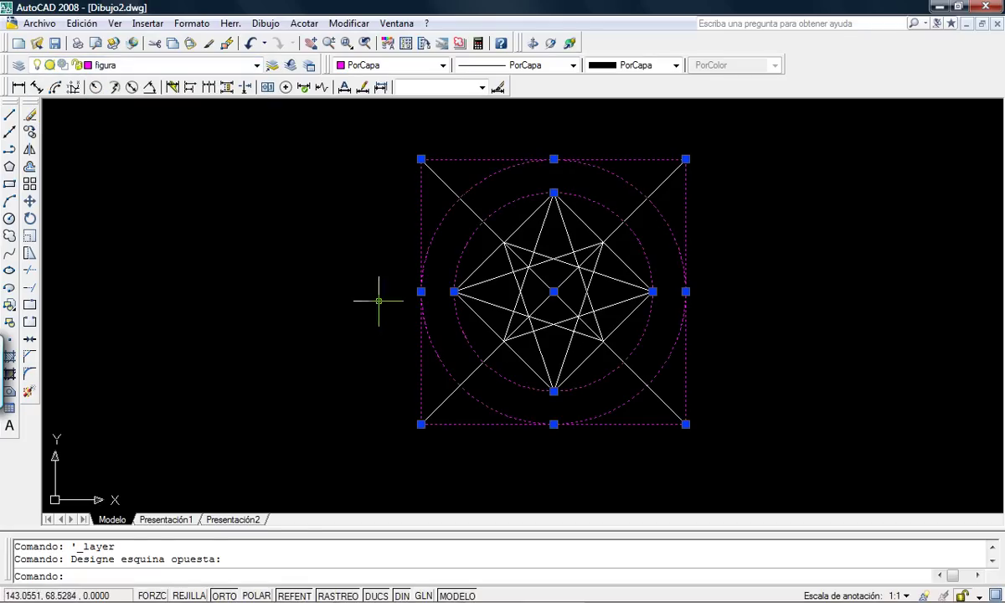
{"action": "key", "text": "Escape"}
Step: Move the diagonals, the rotated inner square and the star lines to the auxiliar layer
{"action": "left_click", "coordinate": [592, 368]}
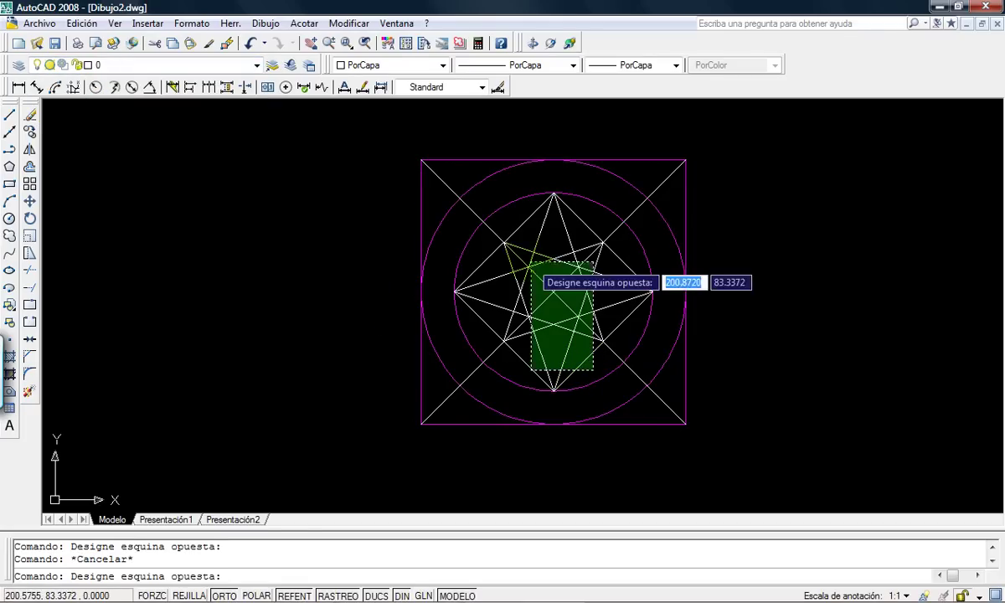
{"action": "left_click", "coordinate": [509, 228]}
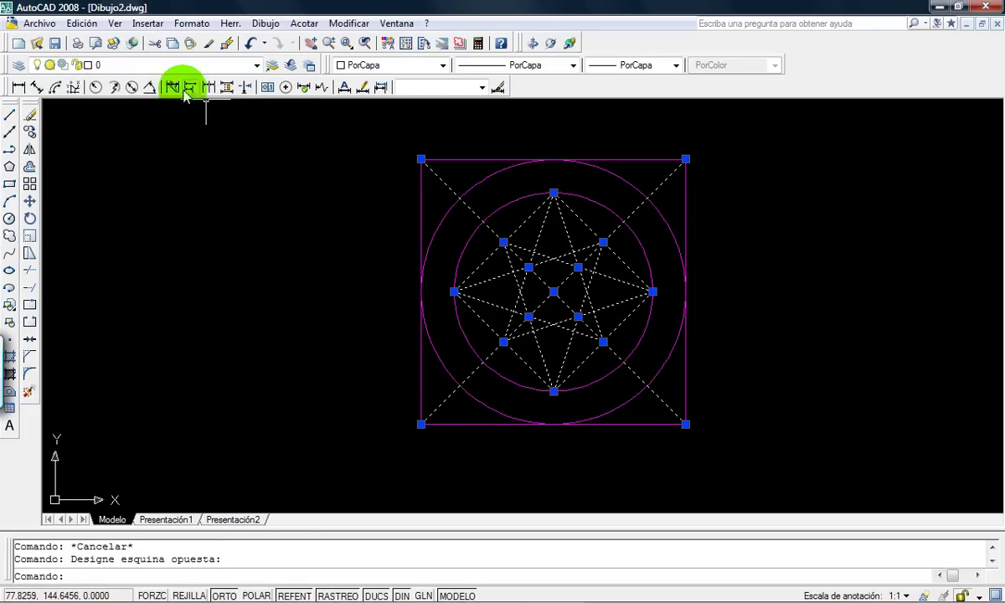
{"action": "left_click", "coordinate": [152, 64]}
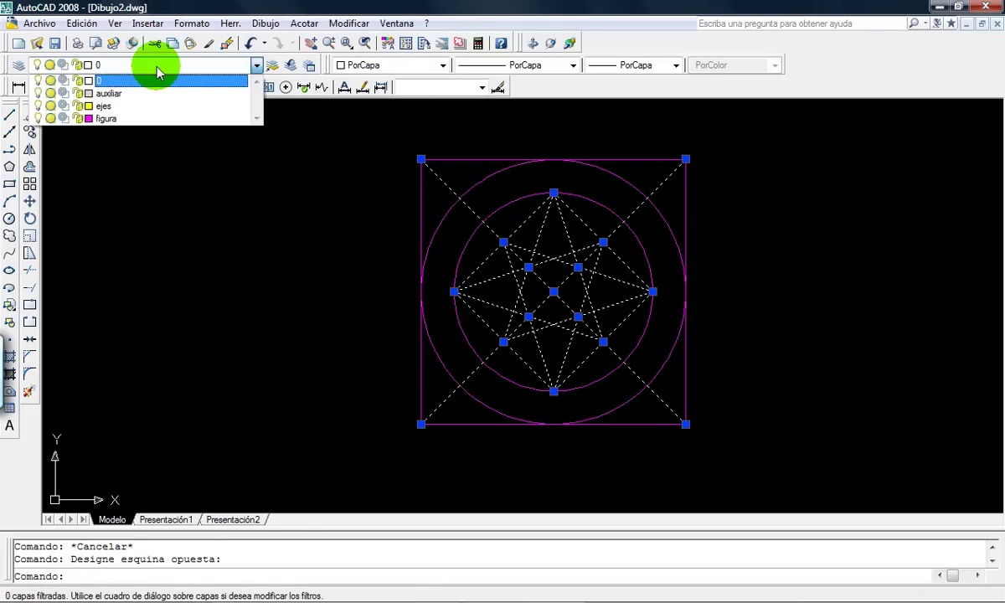
{"action": "left_click", "coordinate": [112, 94]}
{"action": "key", "text": "Escape"}
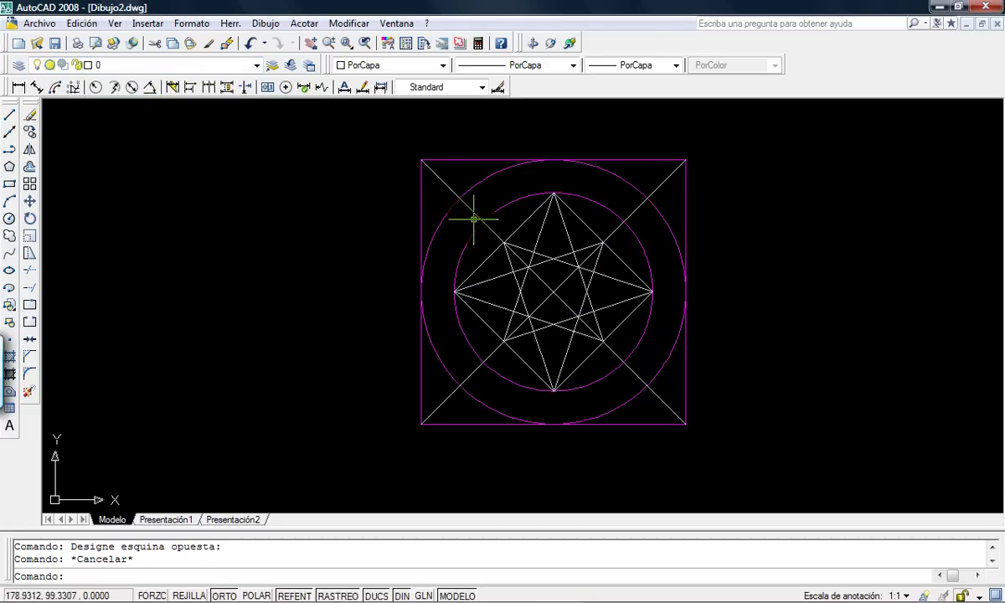
Step: Move the two diagonals of the outer square to the ejes layer and clear the selection
{"action": "left_click", "coordinate": [466, 205]}
{"action": "left_click", "coordinate": [448, 397]}
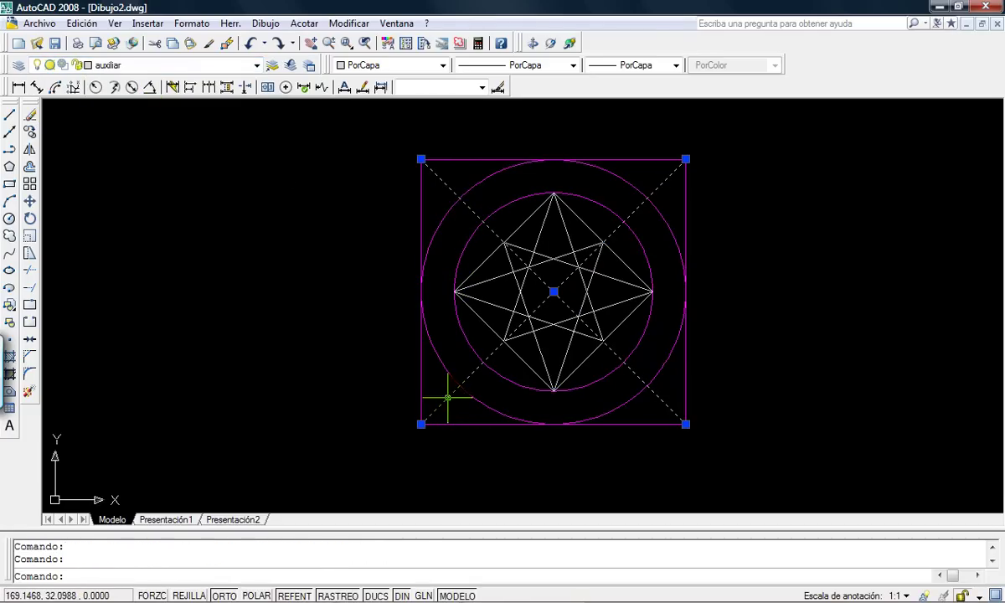
{"action": "left_click", "coordinate": [162, 66]}
{"action": "left_click", "coordinate": [138, 91]}
{"action": "key", "text": "Escape"}
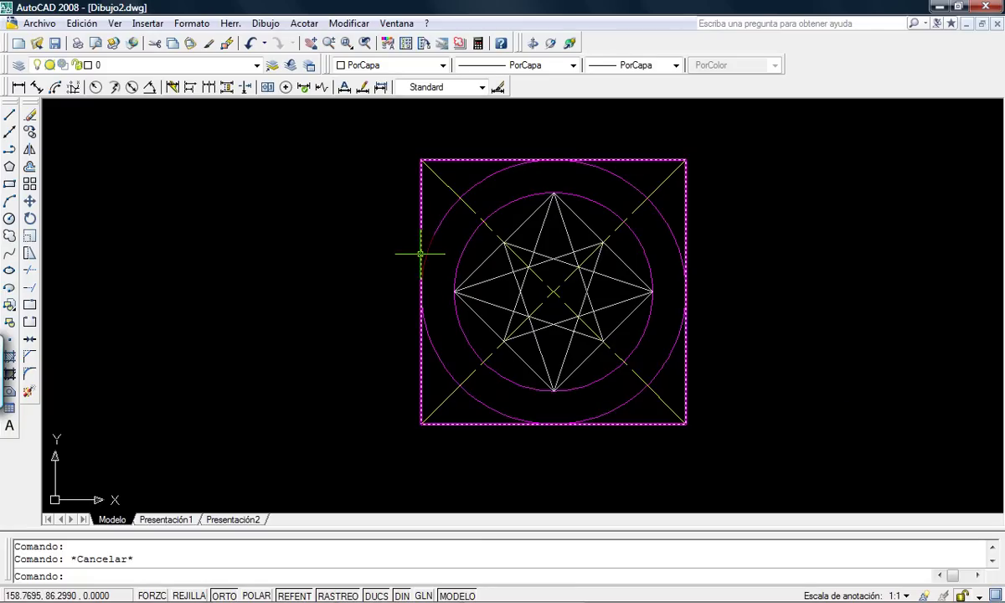
Step: Set the global linetype scale (LTSCALE) to 0.2
{"action": "type", "text": "lts"}
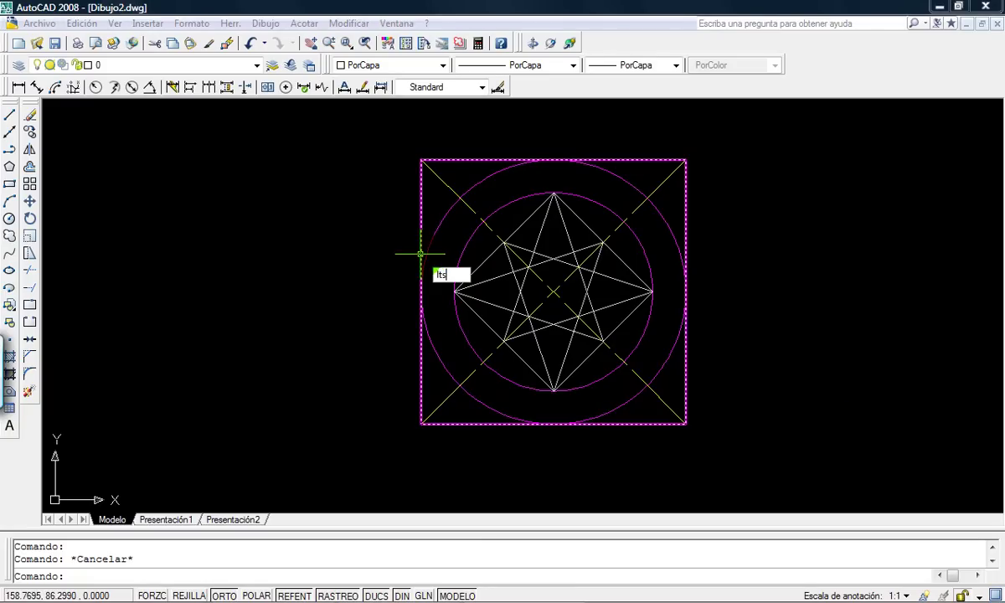
{"action": "type", "text": "cale"}
{"action": "key", "text": "Return"}
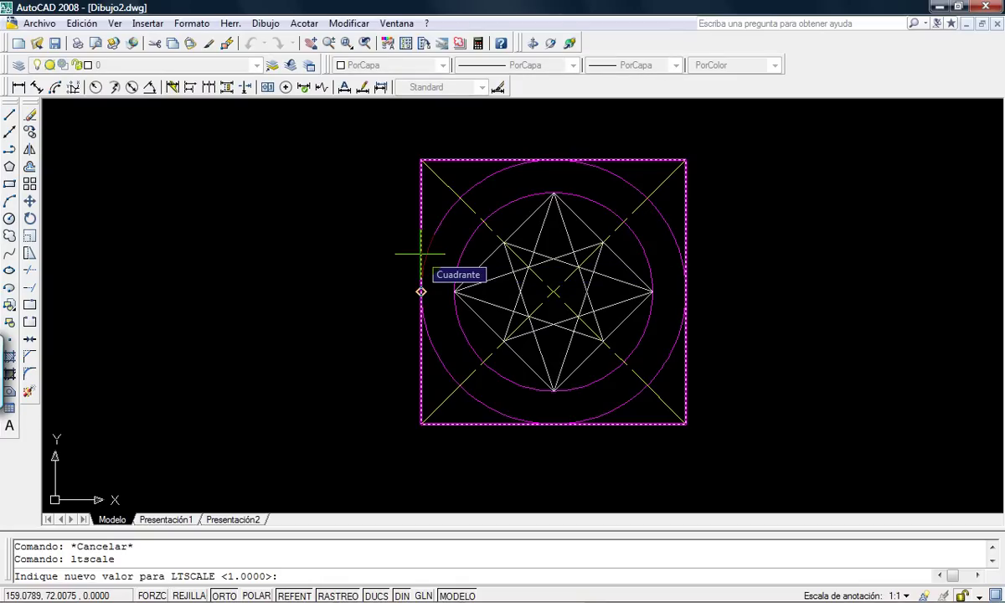
{"action": "type", "text": "0.2"}
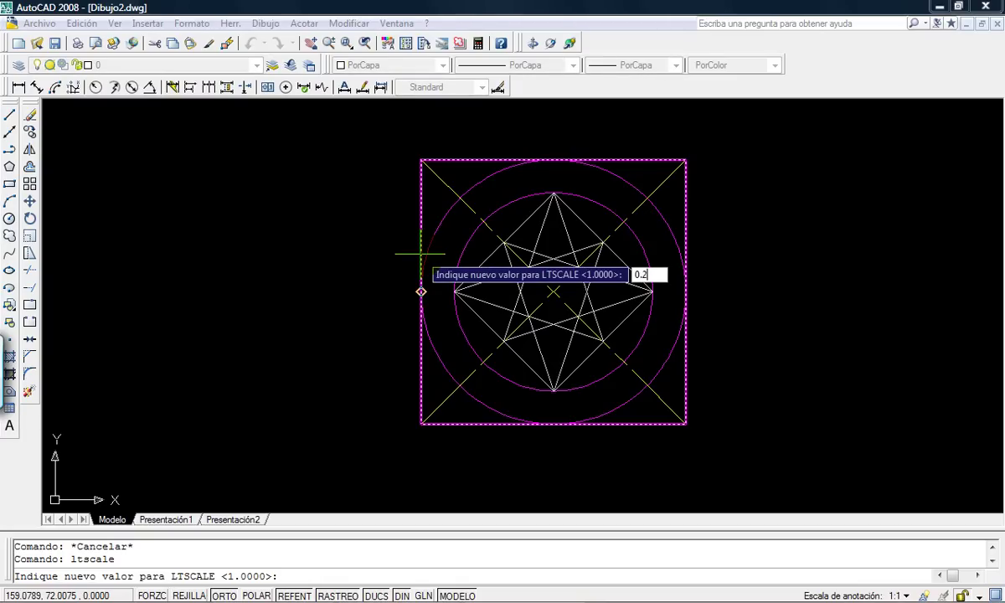
{"action": "key", "text": "Return"}
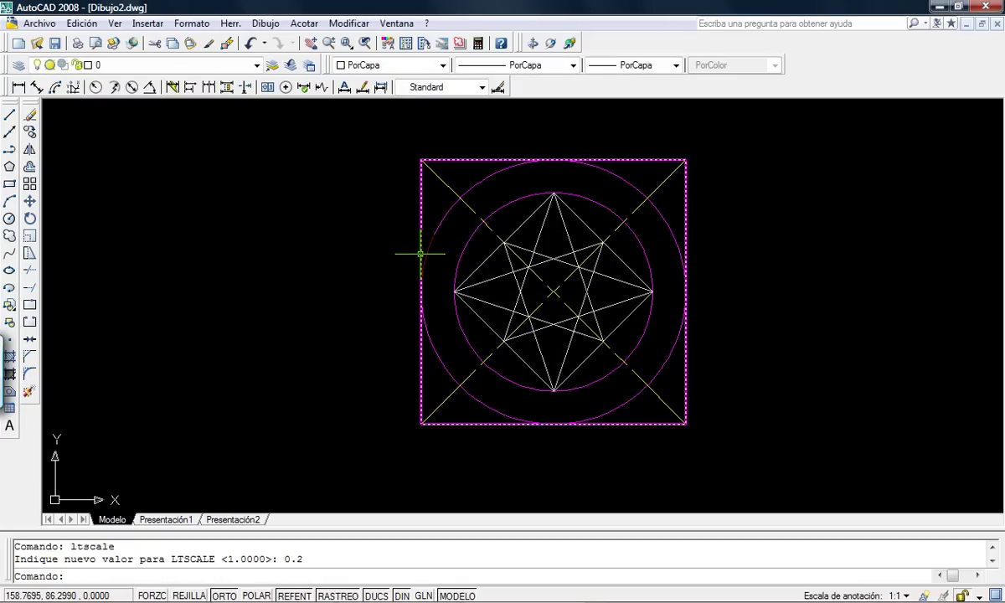
Step: Regenerate the drawing and inspect the dash pattern of the diagonal axes around the centre of the star
{"action": "type", "text": "r"}
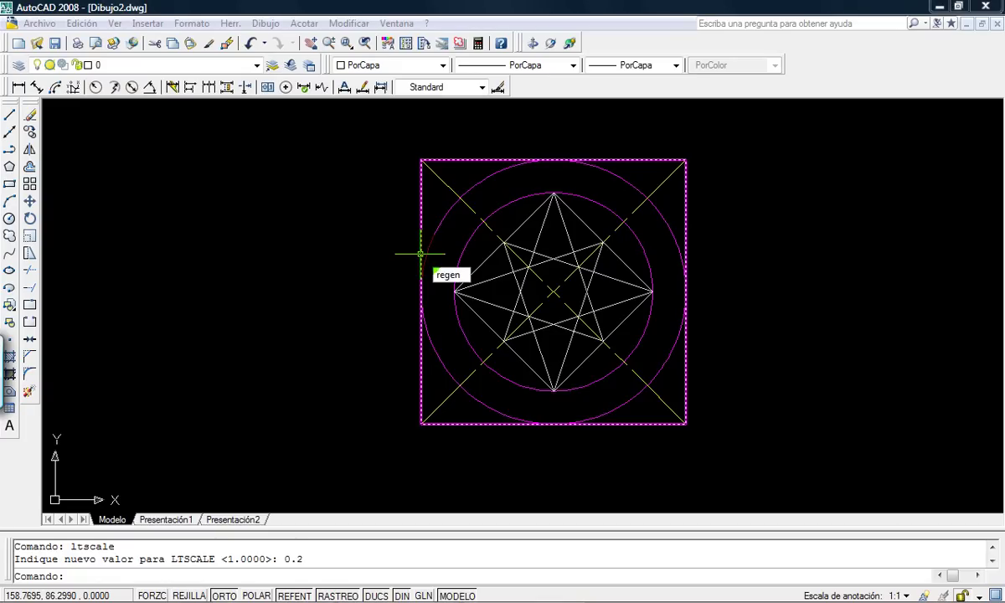
{"action": "type", "text": "egen"}
{"action": "key", "text": "Return"}
{"action": "scroll", "coordinate": [537, 271], "scroll_direction": "up", "scroll_amount": 6}
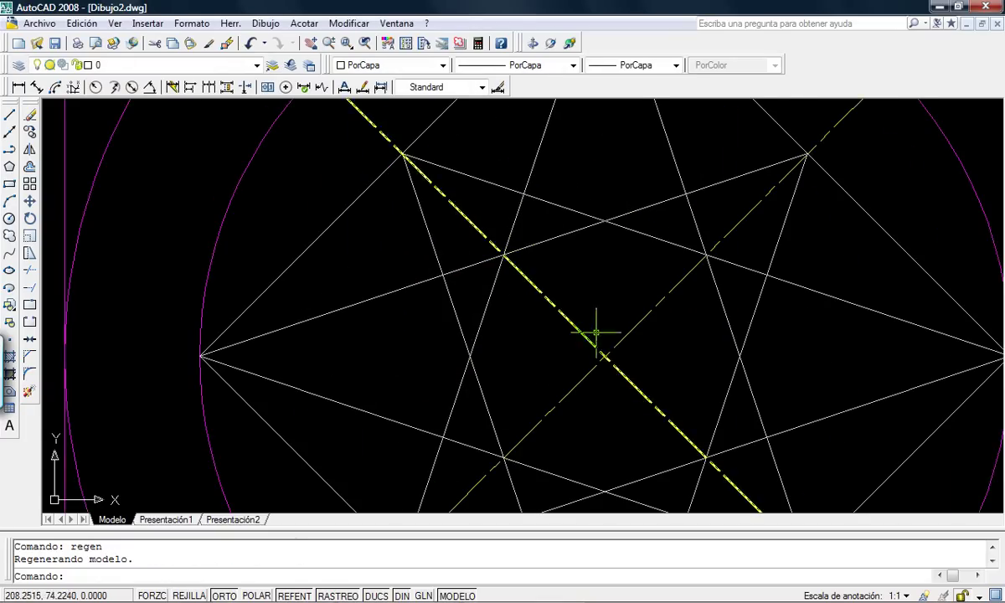
{"action": "scroll", "coordinate": [592, 343], "scroll_direction": "down", "scroll_amount": 4}
{"action": "scroll", "coordinate": [586, 339], "scroll_direction": "down", "scroll_amount": 2}
{"action": "middle_click_drag", "start_coordinate": [624, 361], "coordinate": [569, 321]}
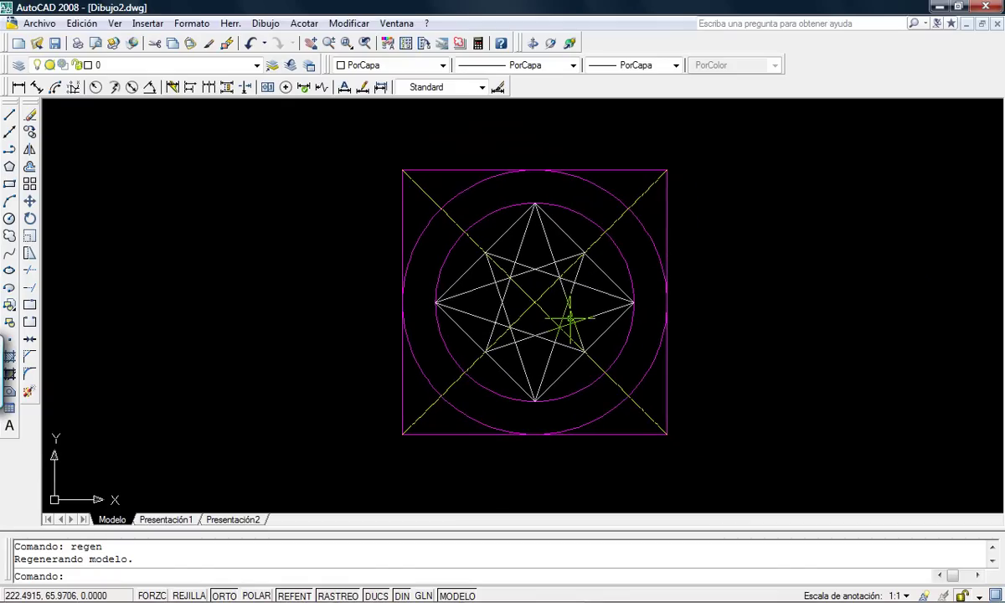
Step: Set the global linetype scale (LTSCALE) to 1 and regenerate the drawing
{"action": "type", "text": "l"}
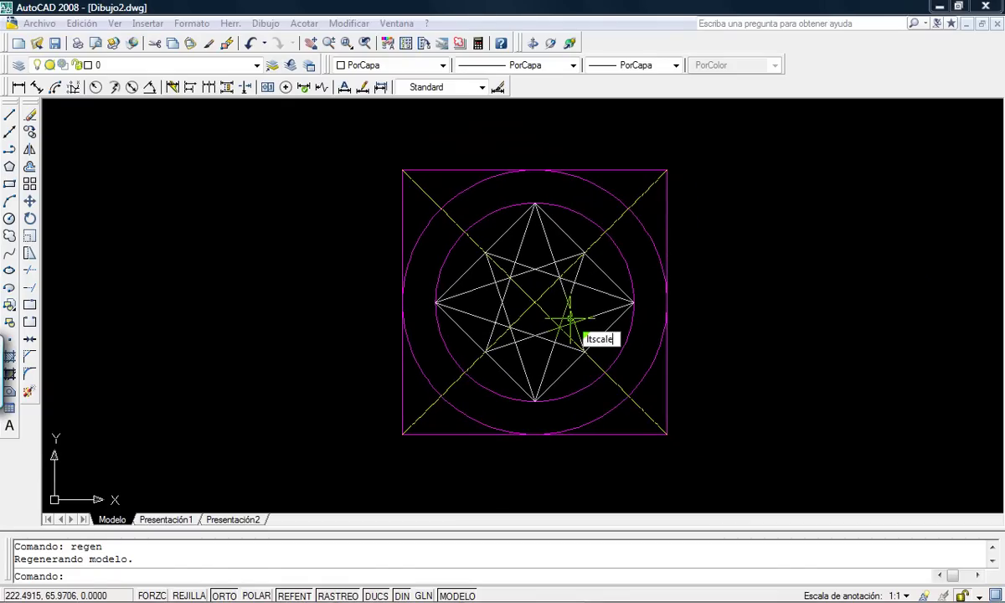
{"action": "type", "text": "tscale"}
{"action": "key", "text": "Return"}
{"action": "type", "text": "1"}
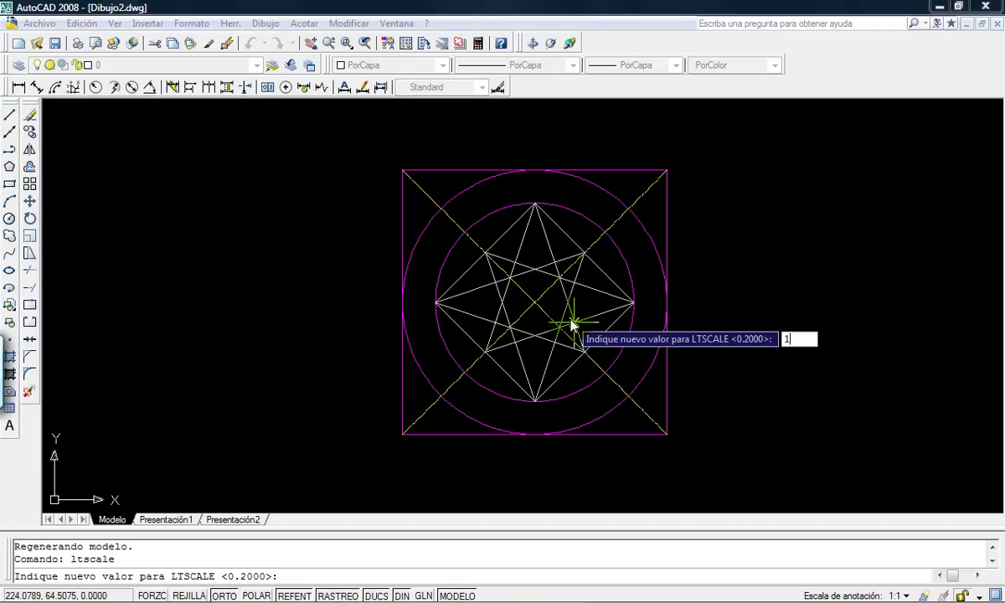
{"action": "key", "text": "Return"}
{"action": "type", "text": "re"}
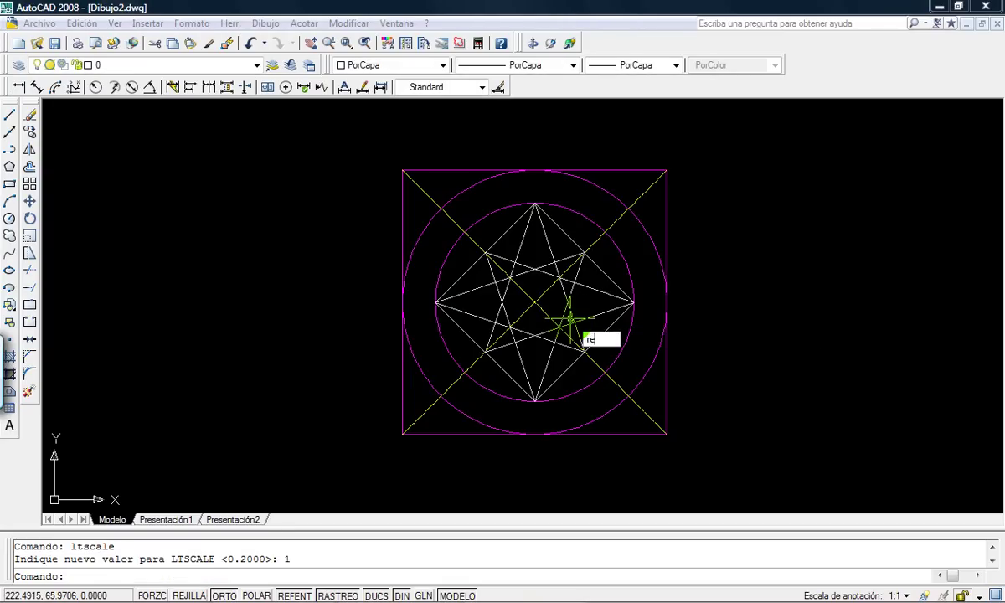
{"action": "key", "text": "Return"}
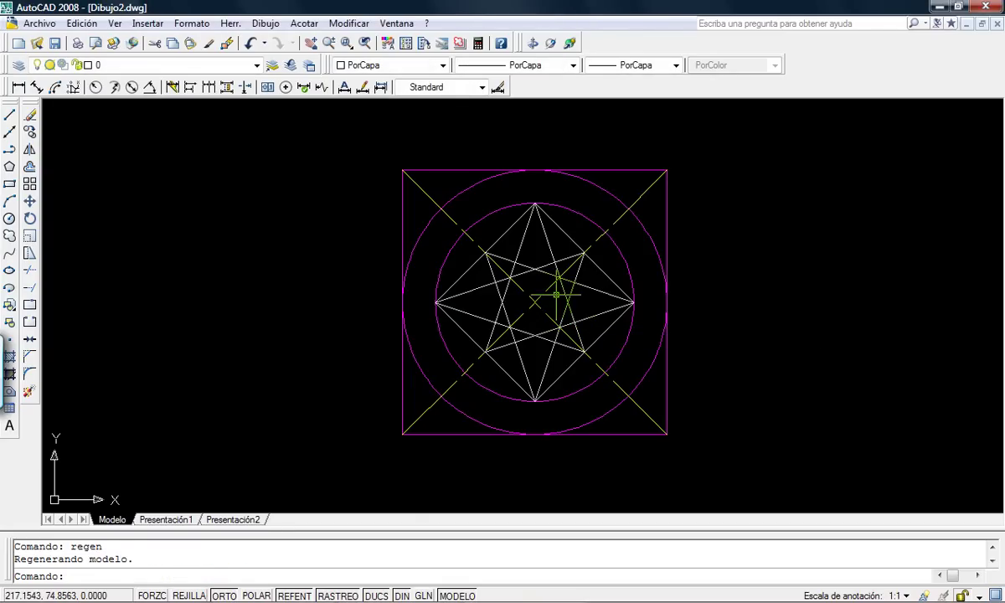
{"action": "middle_click_drag", "start_coordinate": [556, 294], "coordinate": [539, 310]}
{"action": "scroll", "coordinate": [529, 309], "scroll_direction": "up", "scroll_amount": 2}
{"action": "scroll", "coordinate": [527, 329], "scroll_direction": "down", "scroll_amount": 3}
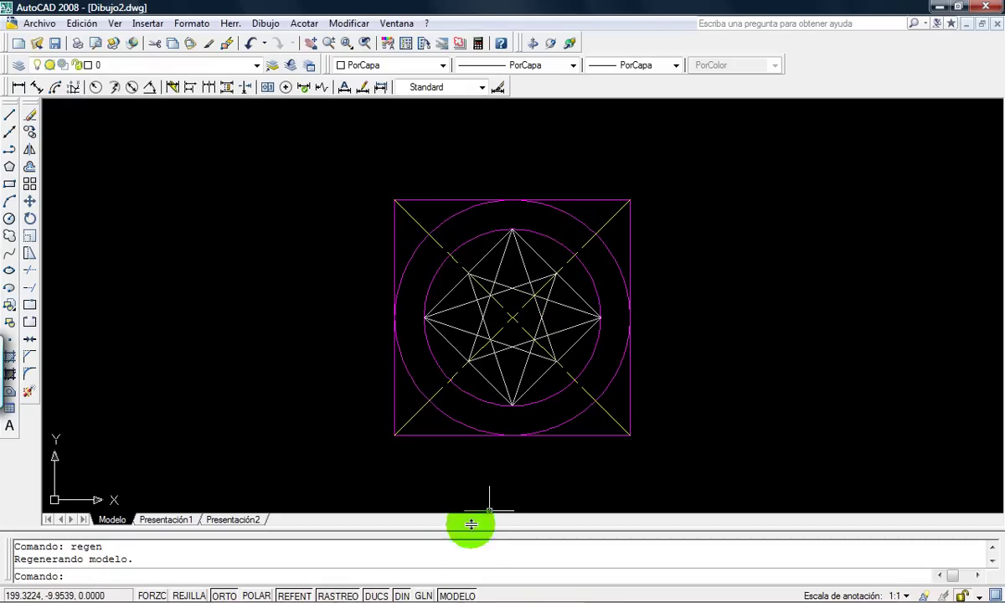
Step: Turn on the lineweight display and inspect the line thicknesses of the whole figure
{"action": "left_click", "coordinate": [423, 595]}
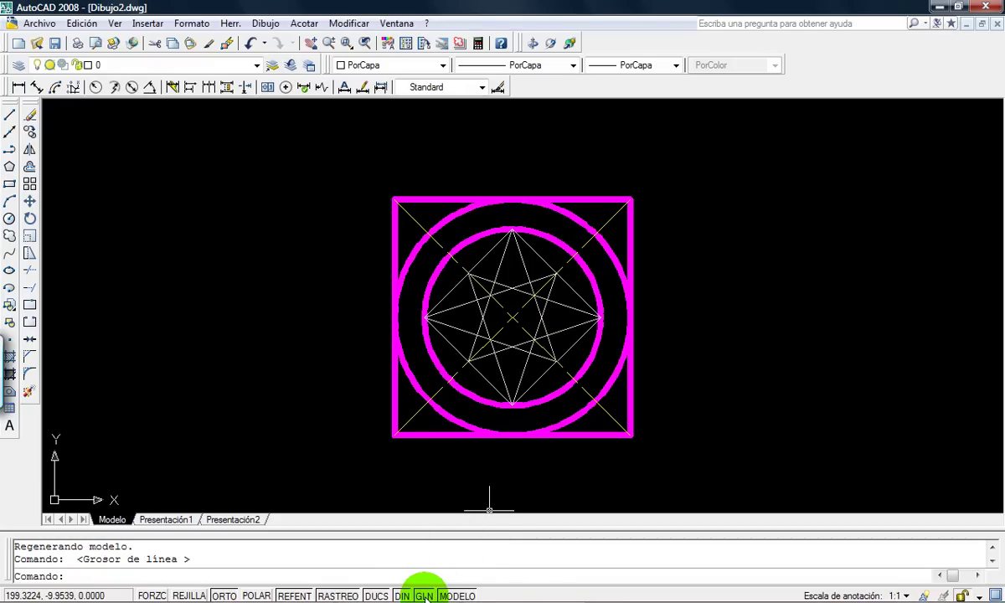
{"action": "scroll", "coordinate": [539, 419], "scroll_direction": "up", "scroll_amount": 5}
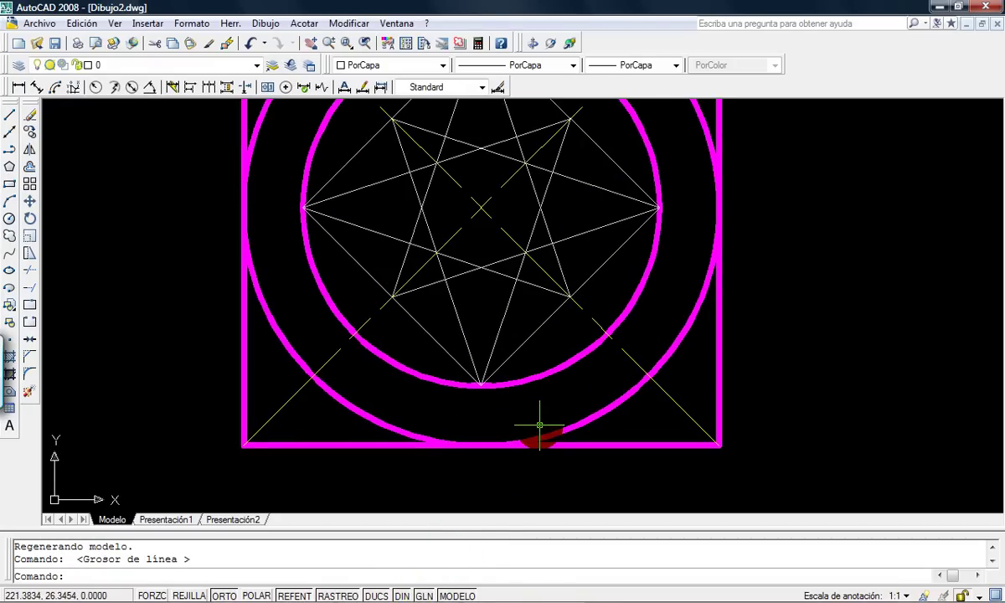
{"action": "scroll", "coordinate": [528, 410], "scroll_direction": "down", "scroll_amount": 3}
{"action": "middle_click_drag", "start_coordinate": [534, 321], "coordinate": [598, 375]}
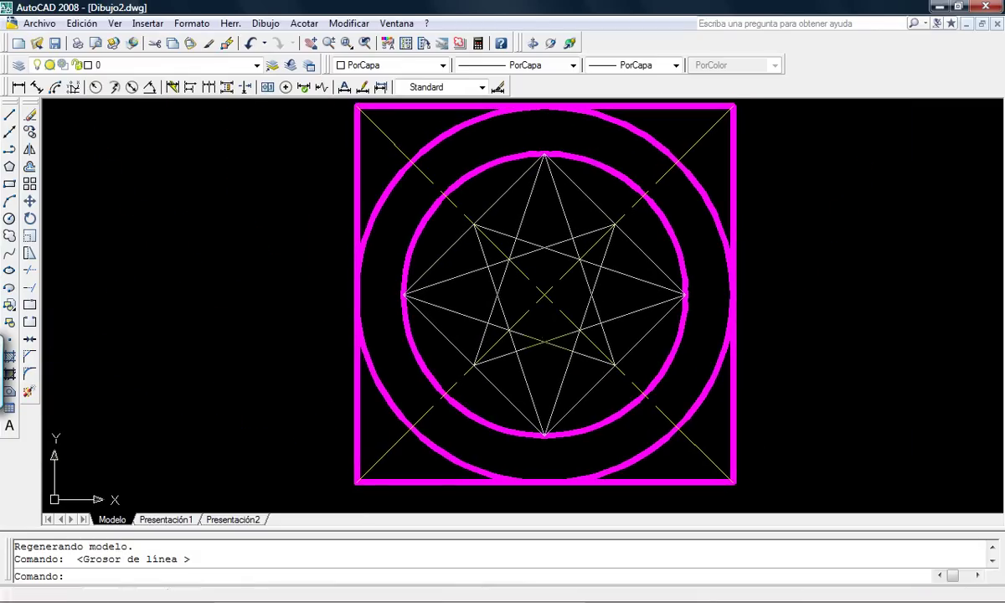
{"action": "scroll", "coordinate": [598, 375], "scroll_direction": "down", "scroll_amount": 2}
{"action": "middle_click_drag", "start_coordinate": [576, 336], "coordinate": [545, 345]}
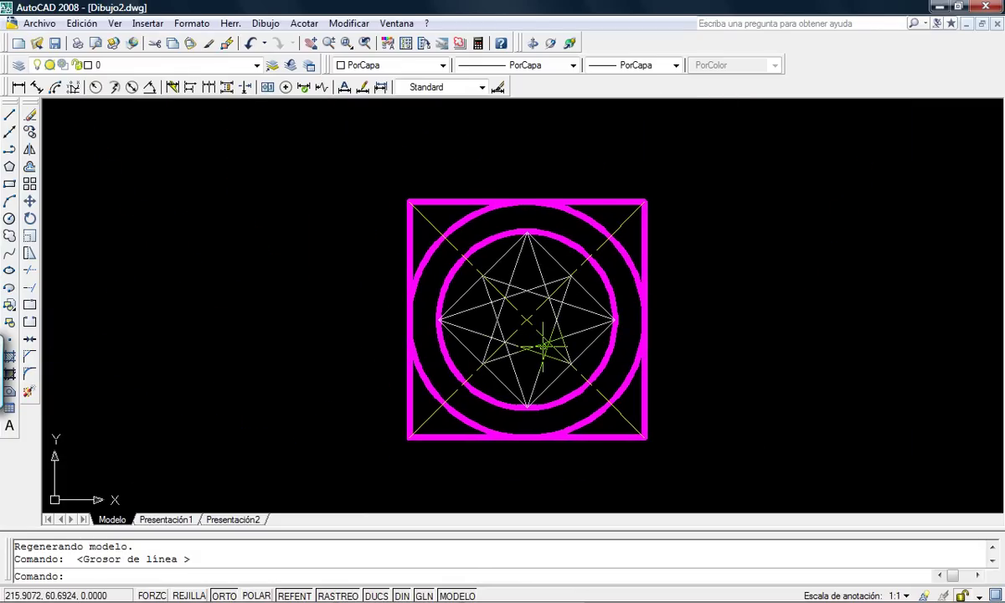
{"action": "scroll", "coordinate": [544, 345], "scroll_direction": "up", "scroll_amount": 2}
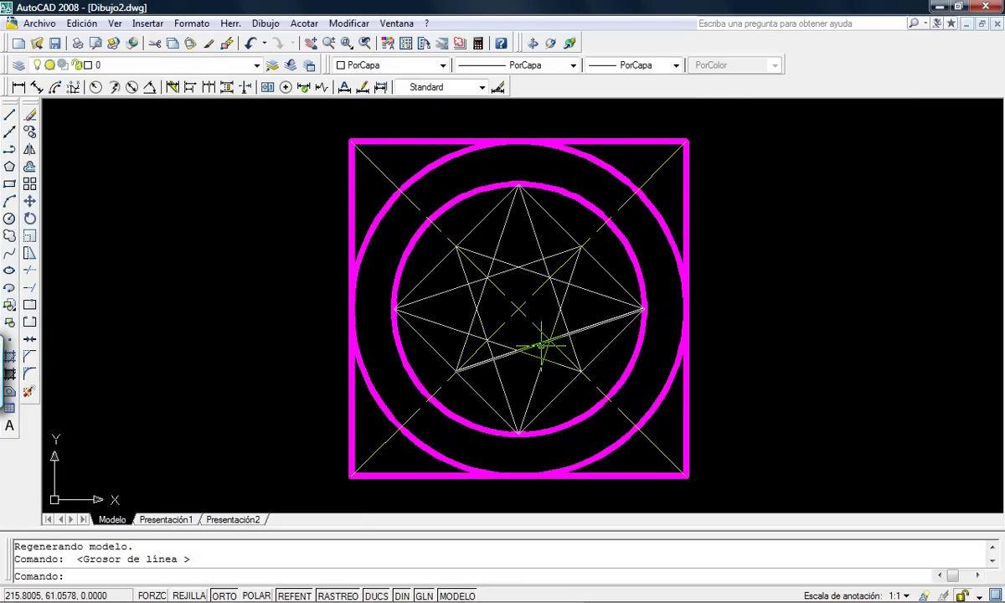